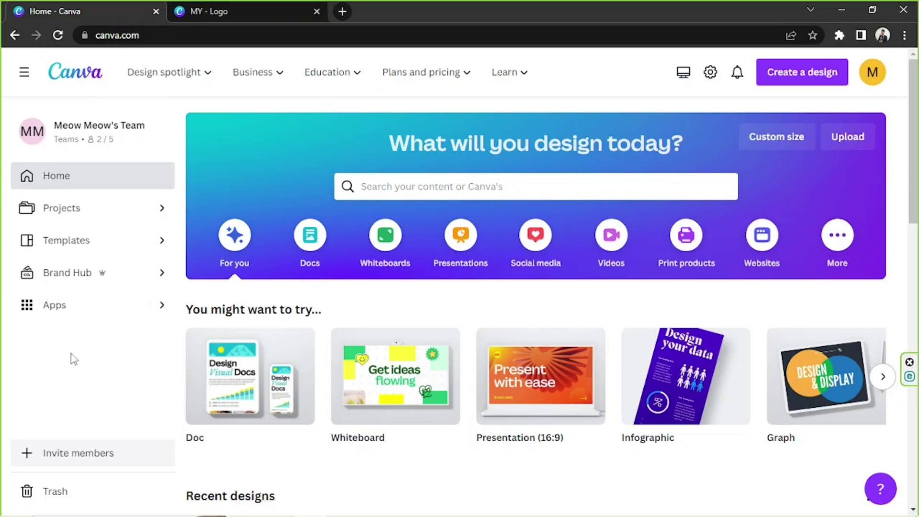
Create a new Brand Kit named "My Logo" in the Brand Hub.
click(110, 273)
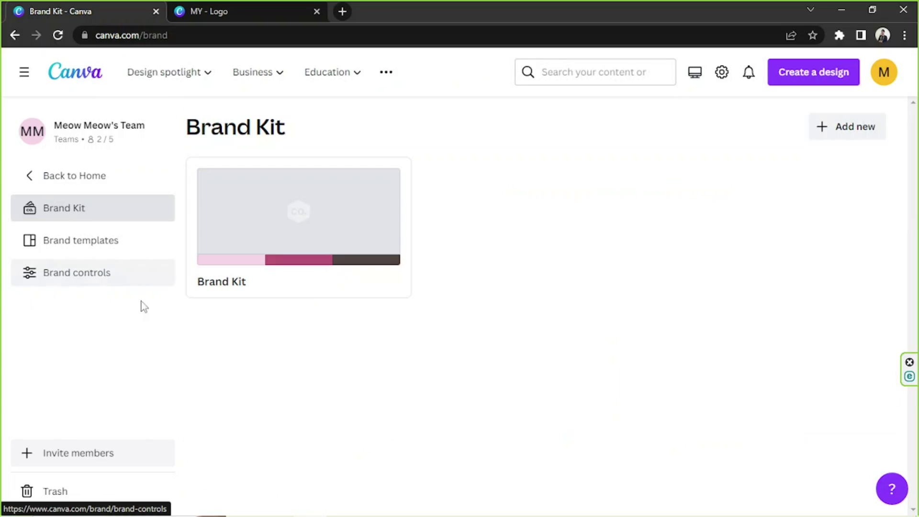
mouse_move(299, 269)
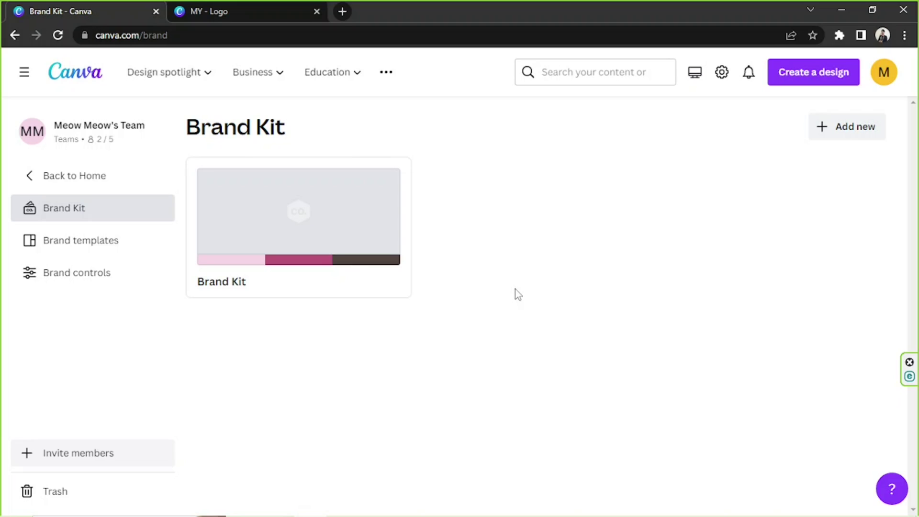
click(842, 133)
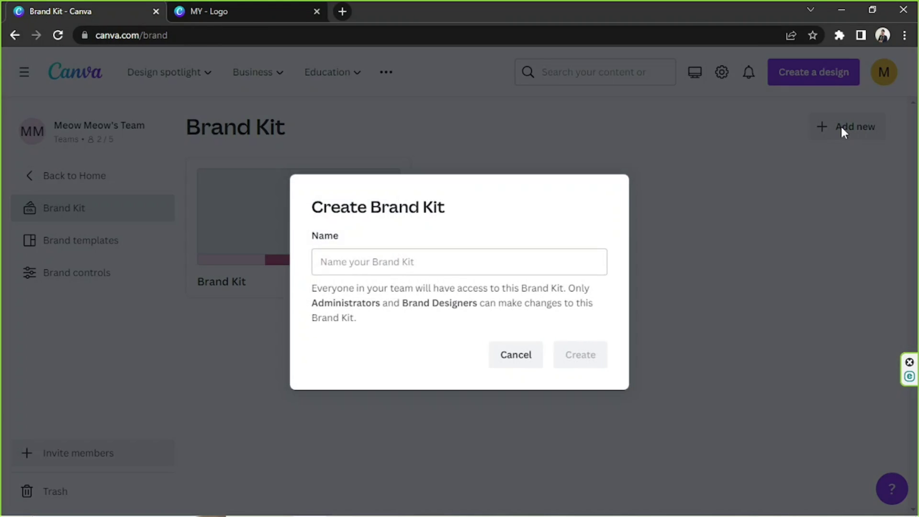
click(492, 267)
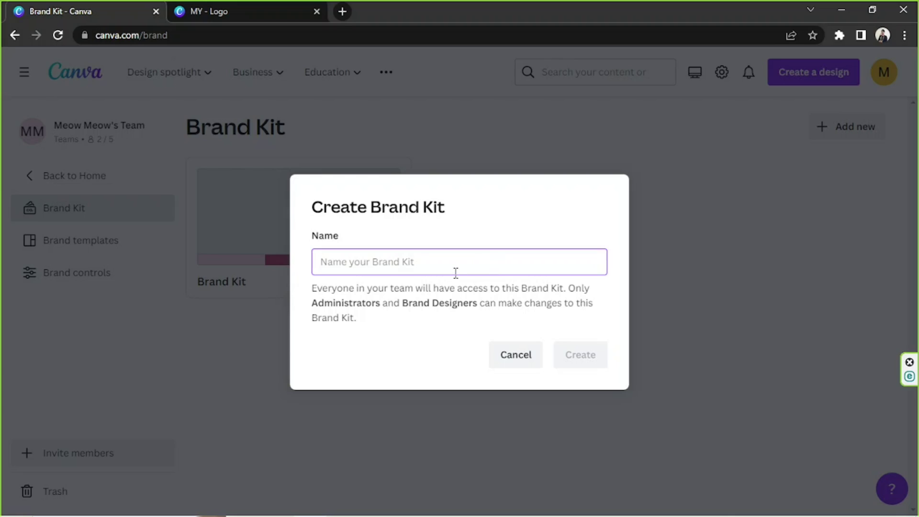
text(My Logo)
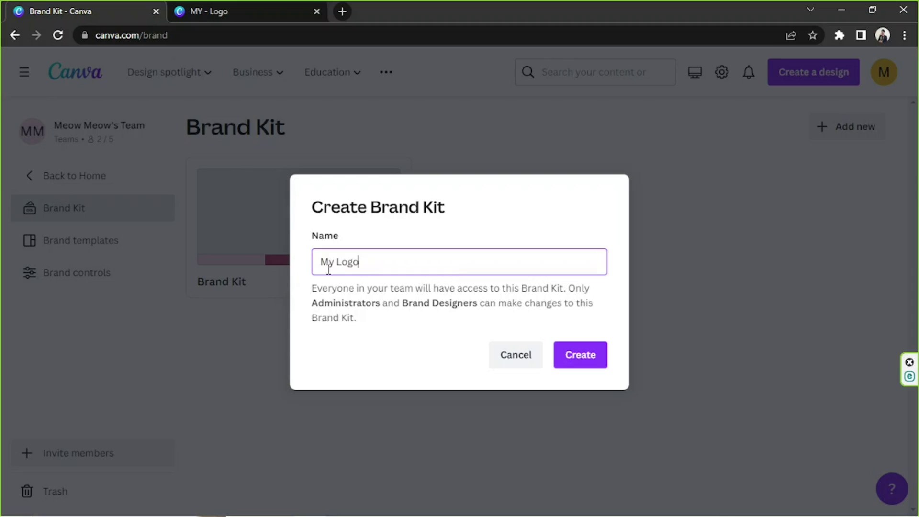
click(260, 9)
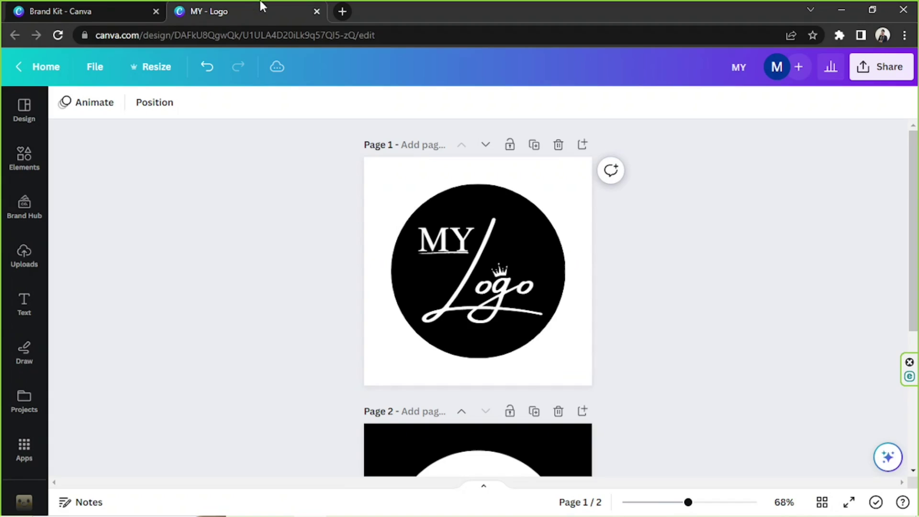
drag(356, 197, 588, 382)
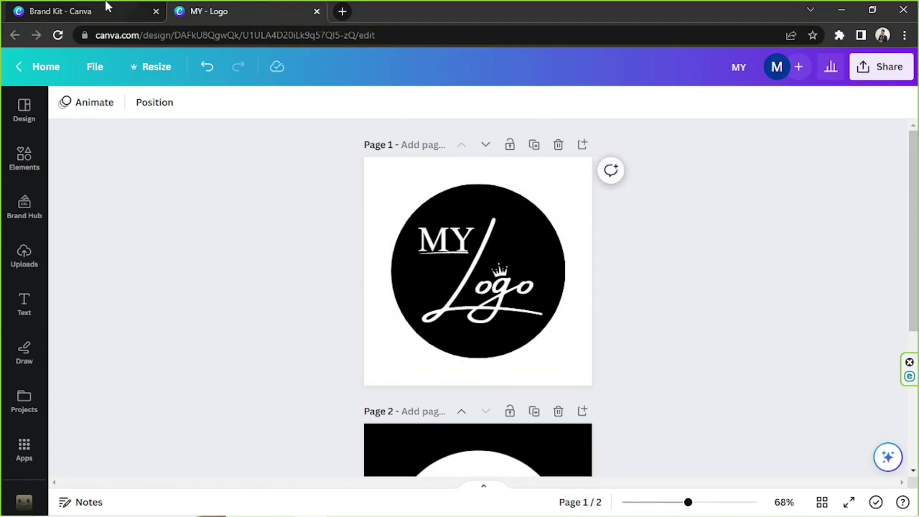
click(107, 7)
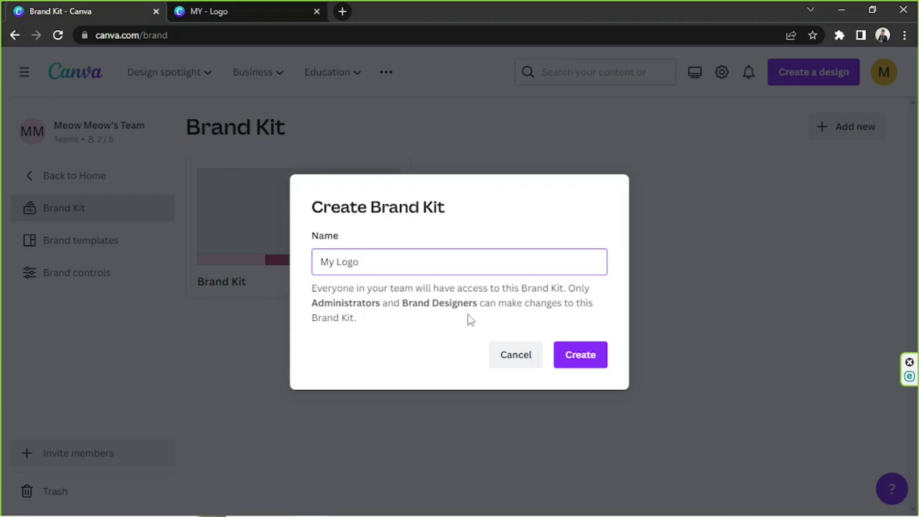
click(585, 356)
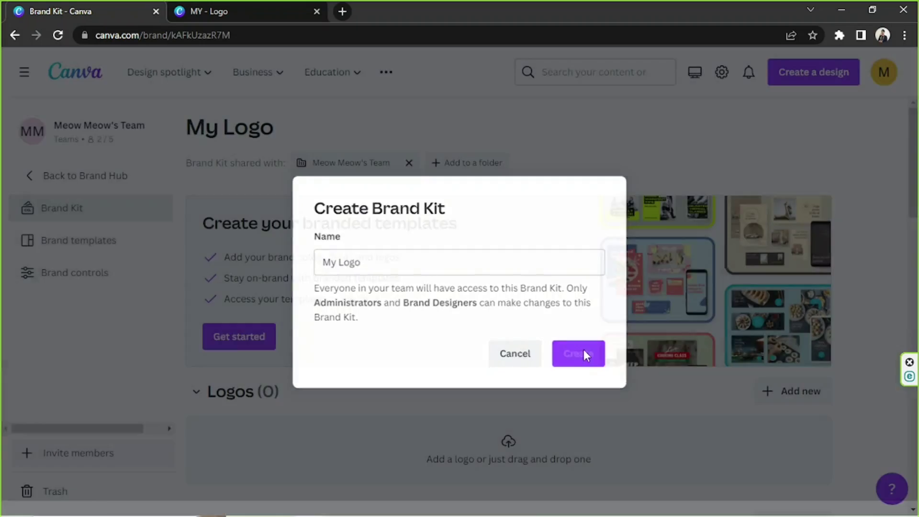
Look through the My Logo kit's page, examining its Logos, Colors and Fonts sections.
scroll(767, 190, down, 4)
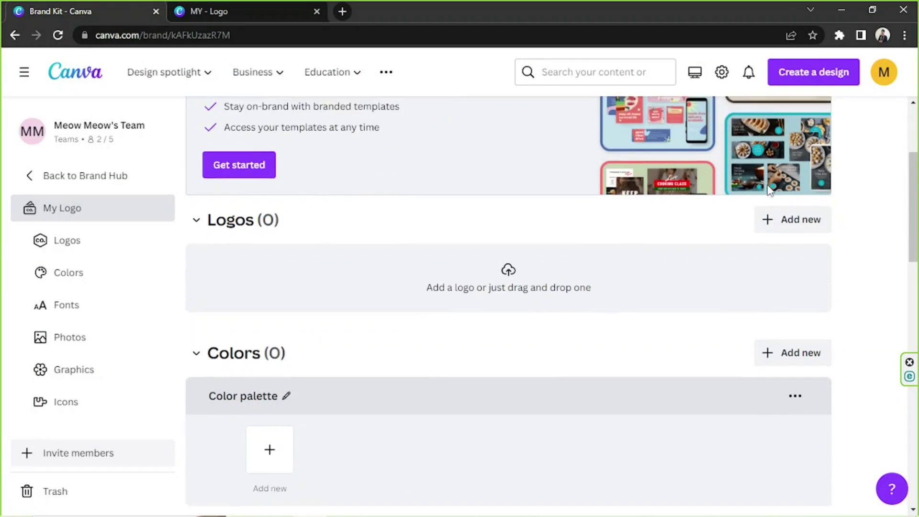
scroll(769, 191, up, 4)
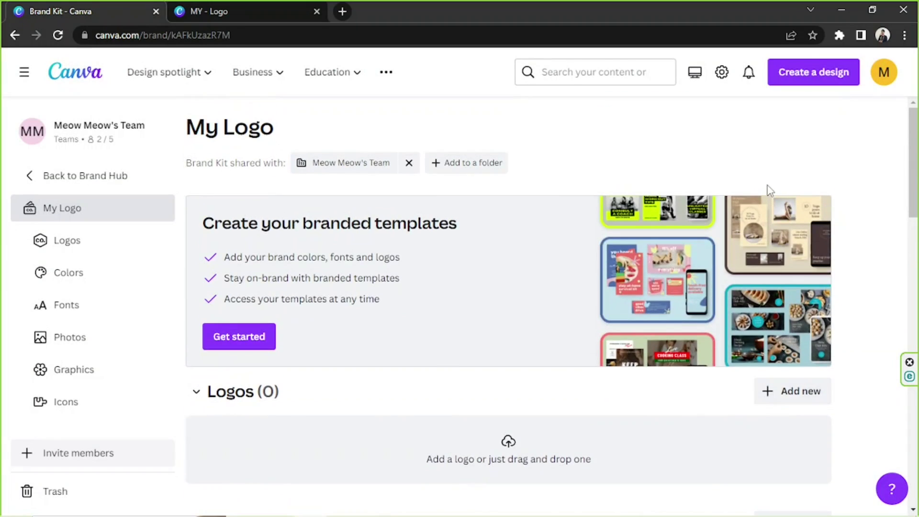
scroll(767, 191, down, 4)
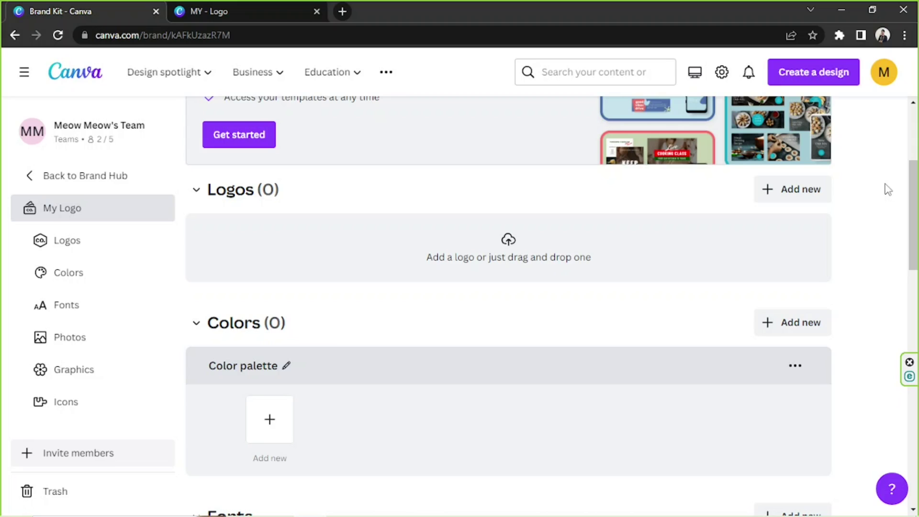
scroll(863, 218, down, 4)
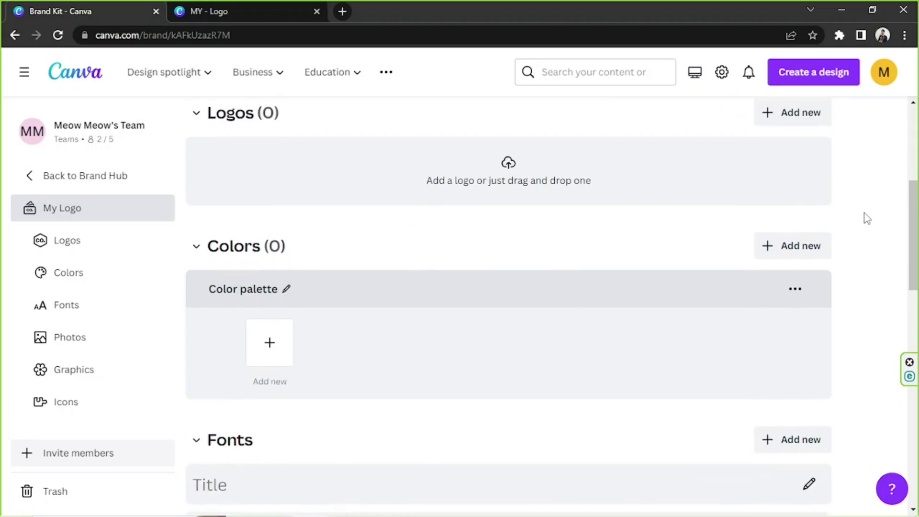
scroll(857, 233, up, 1)
scroll(857, 233, up, 7)
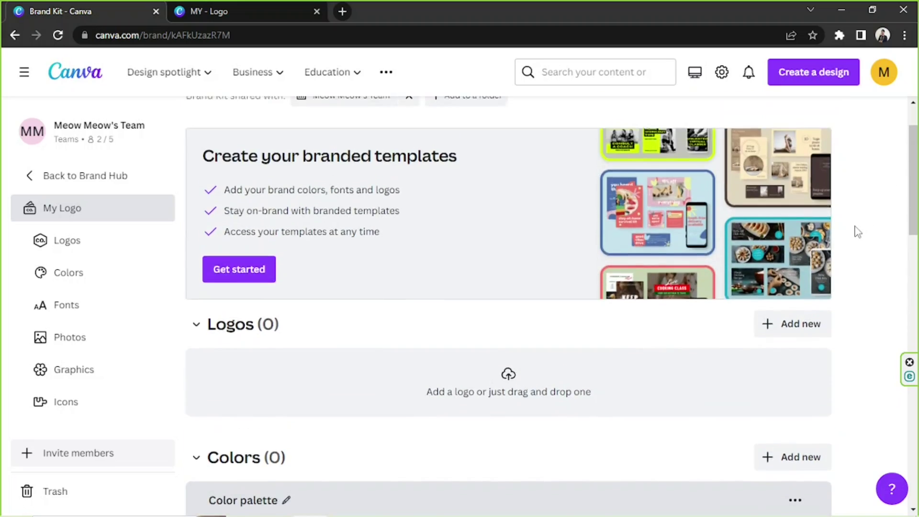
scroll(857, 228, down, 5)
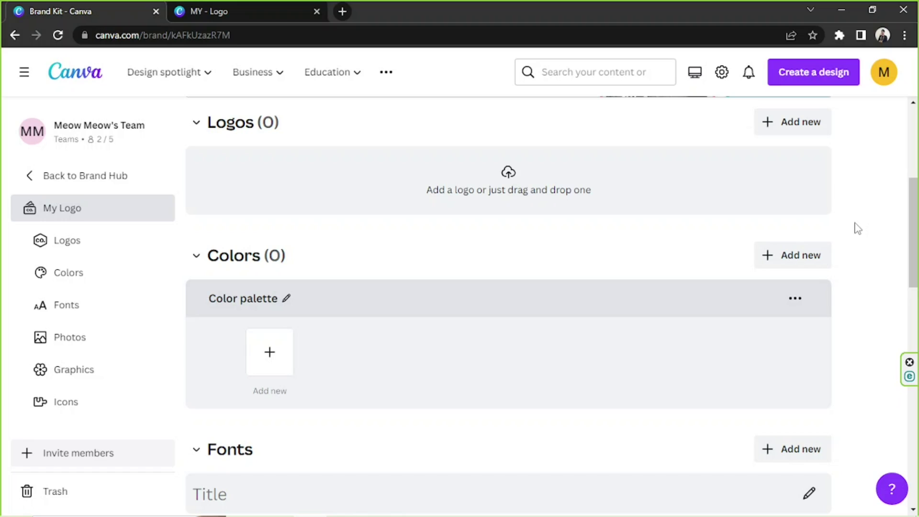
scroll(857, 219, up, 5)
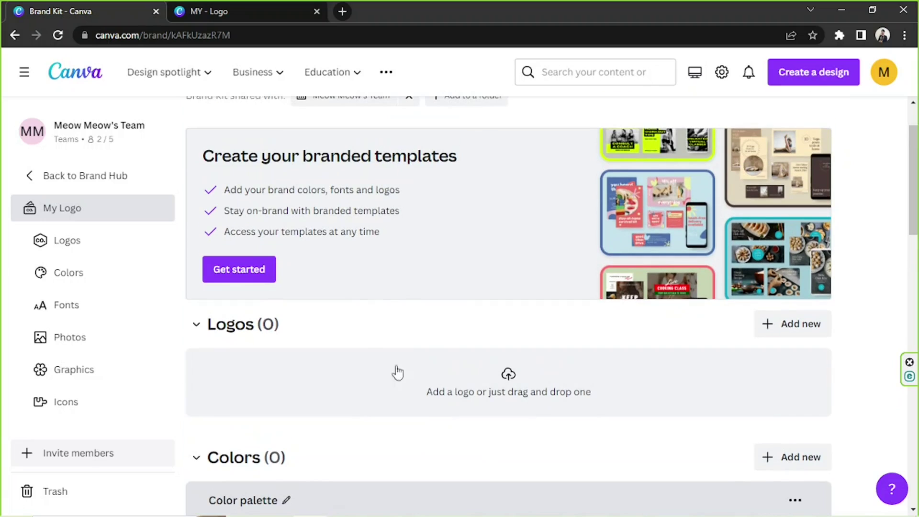
Upload the files My Logo Variation 1 and My logo Variation 2 to the kit's logos.
scroll(477, 375, down, 2)
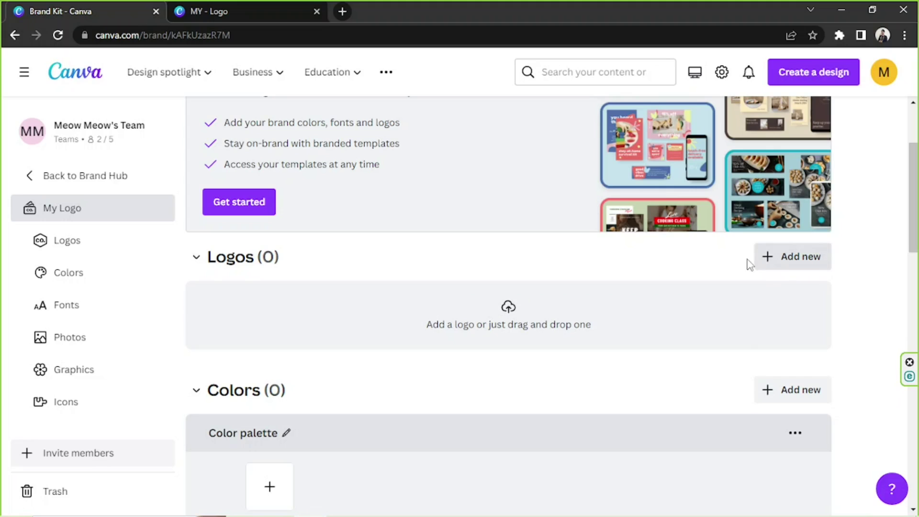
click(806, 266)
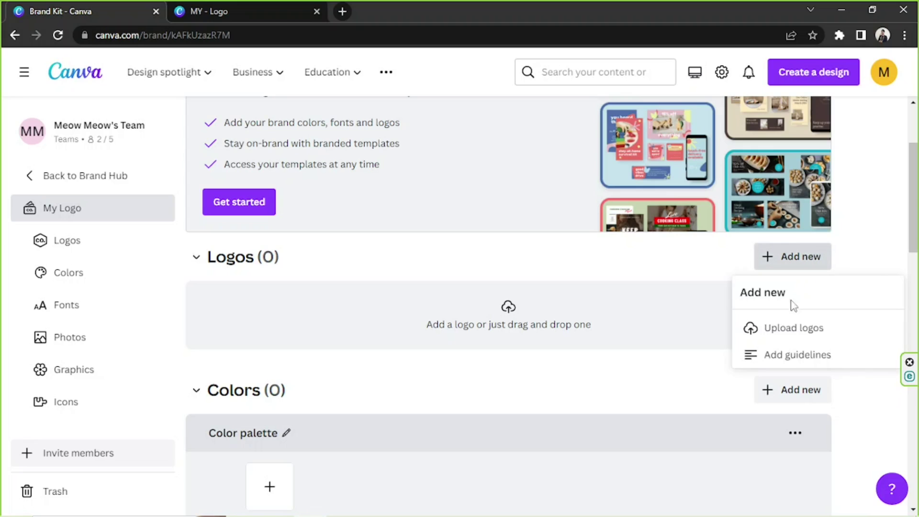
click(789, 334)
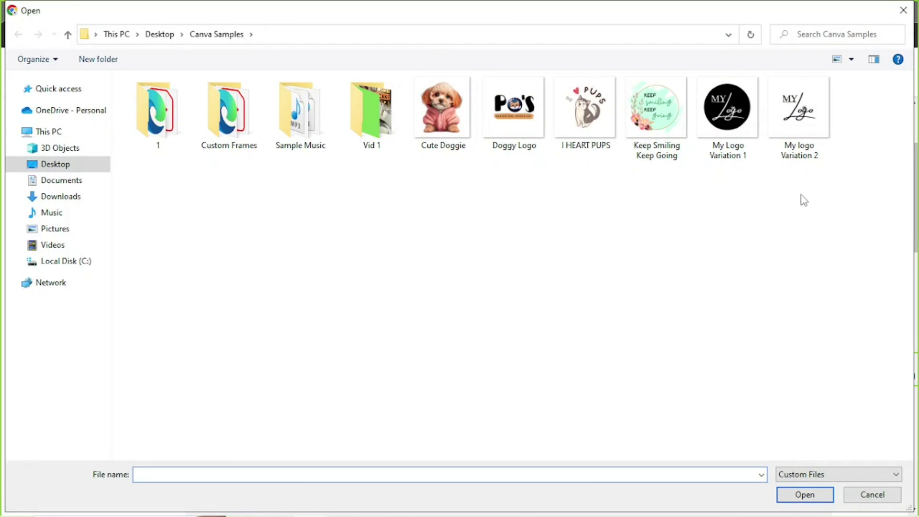
drag(805, 192, 729, 110)
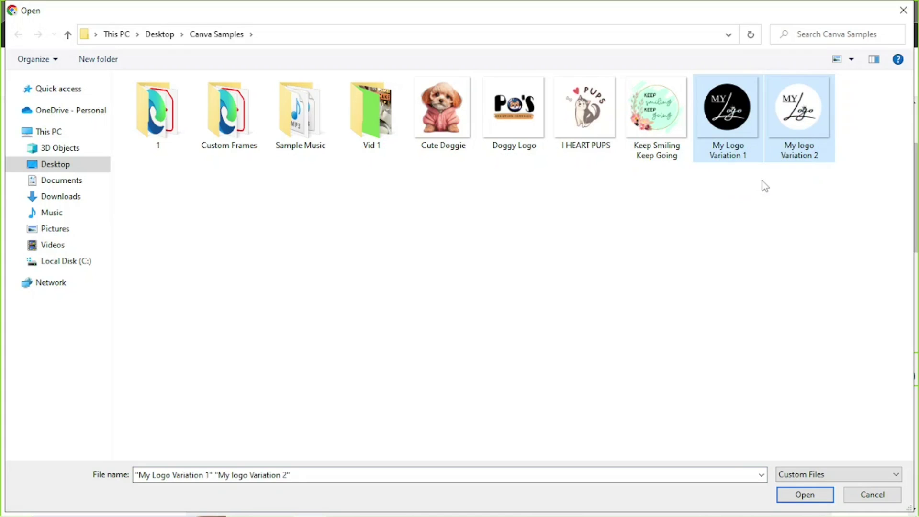
click(791, 498)
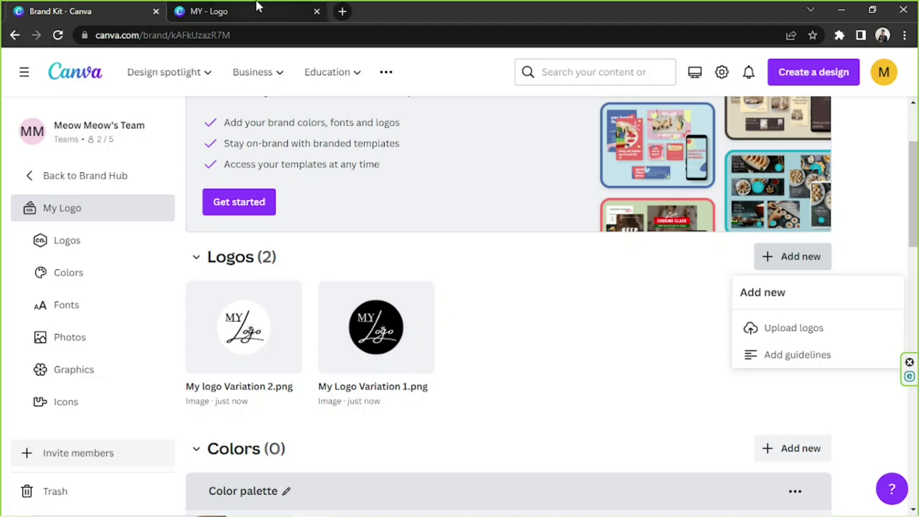
Review both pages of the open MY logo design, and return to the My Logo Brand Kit.
click(209, 11)
scroll(626, 198, down, 5)
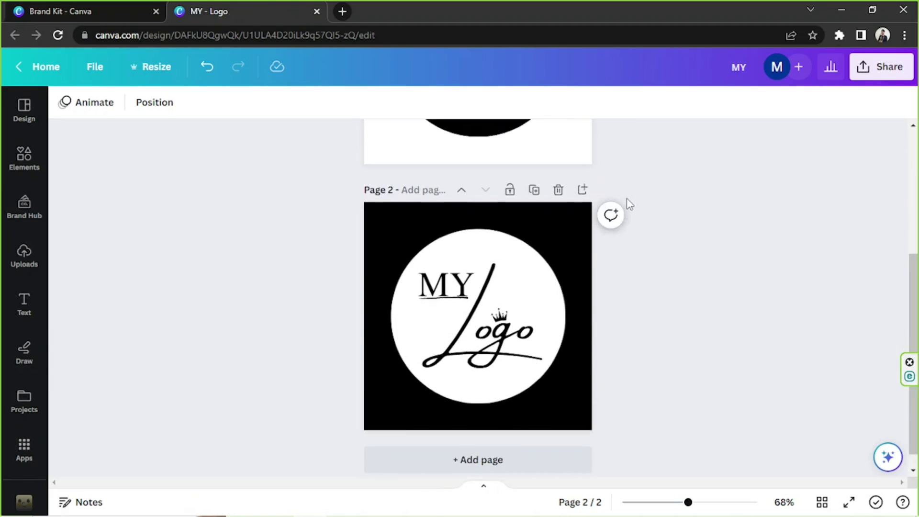
scroll(627, 200, up, 5)
drag(277, 190, 690, 280)
click(690, 281)
scroll(690, 268, up, 5)
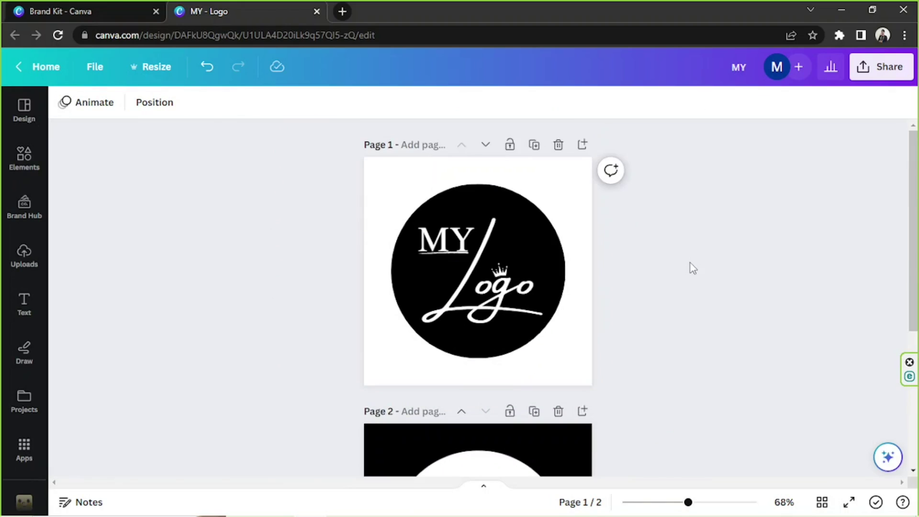
click(90, 8)
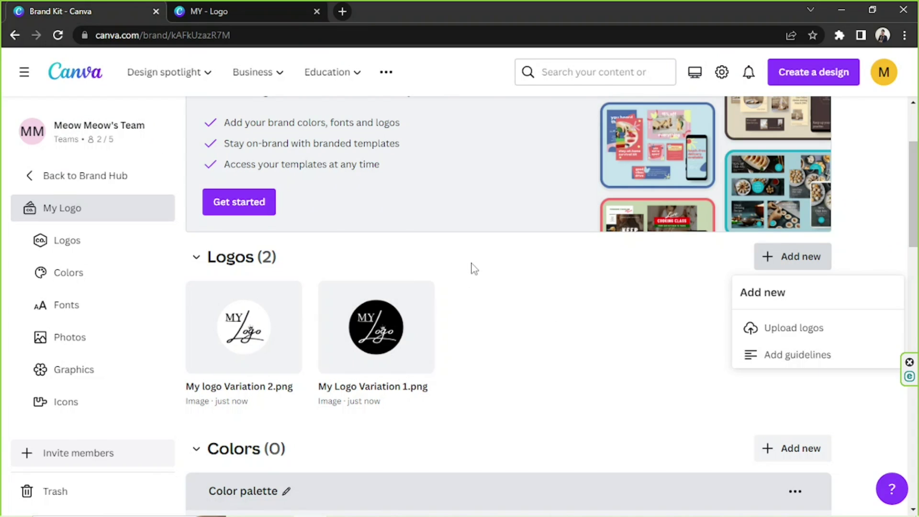
Upload the Doggy Logo file from the Canva Samples folder to the kit's logos.
scroll(474, 269, down, 5)
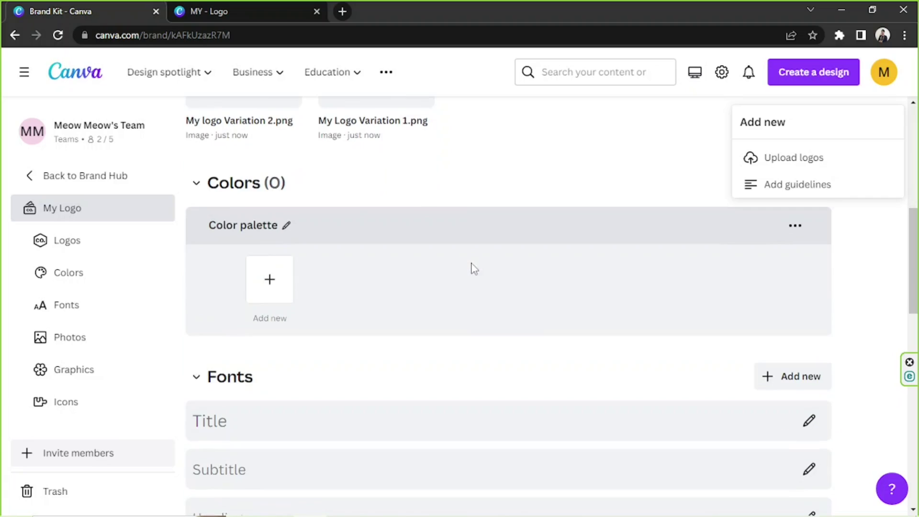
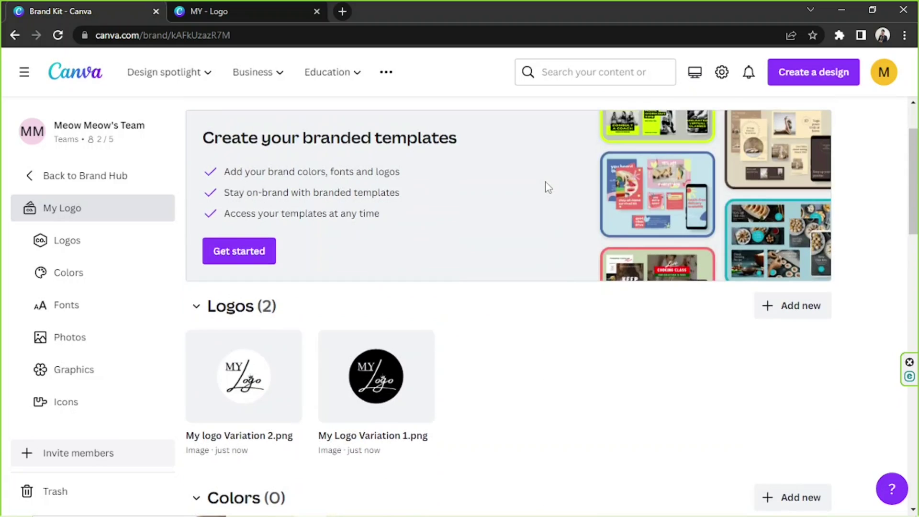
scroll(548, 187, down, 4)
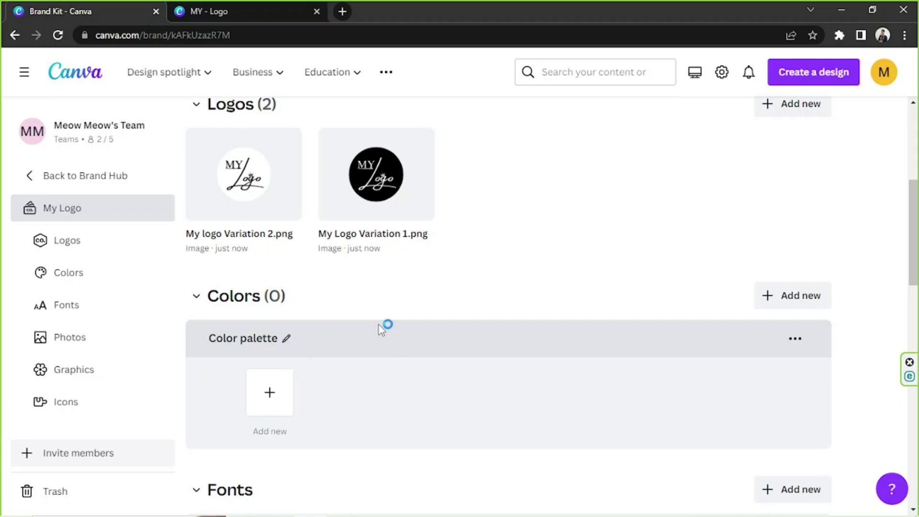
scroll(402, 292, down, 2)
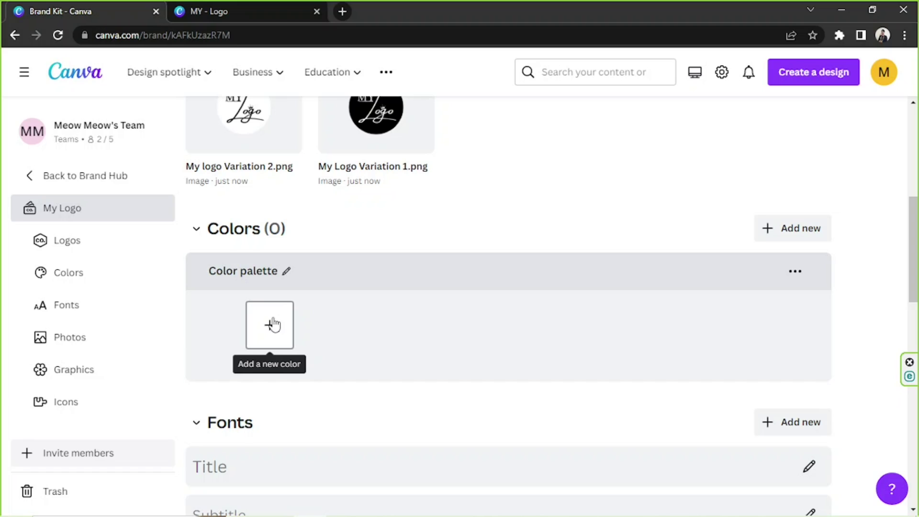
scroll(273, 324, up, 2)
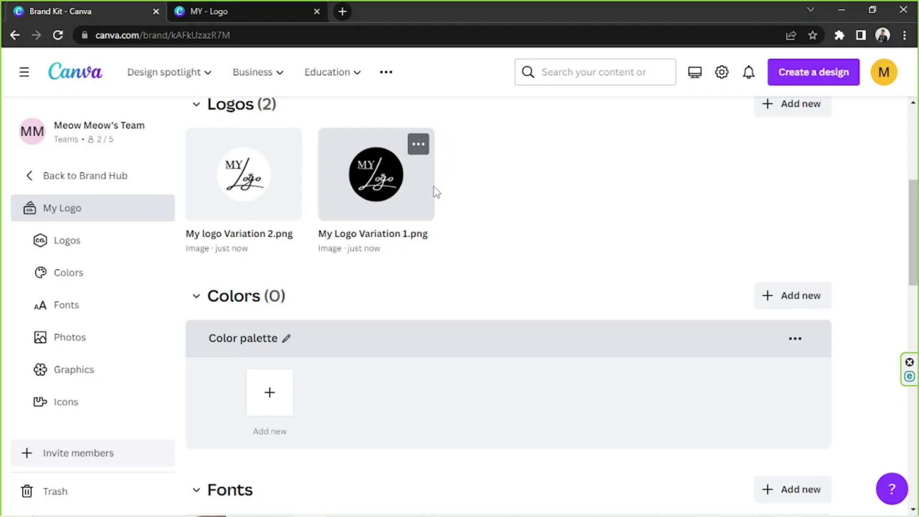
click(800, 117)
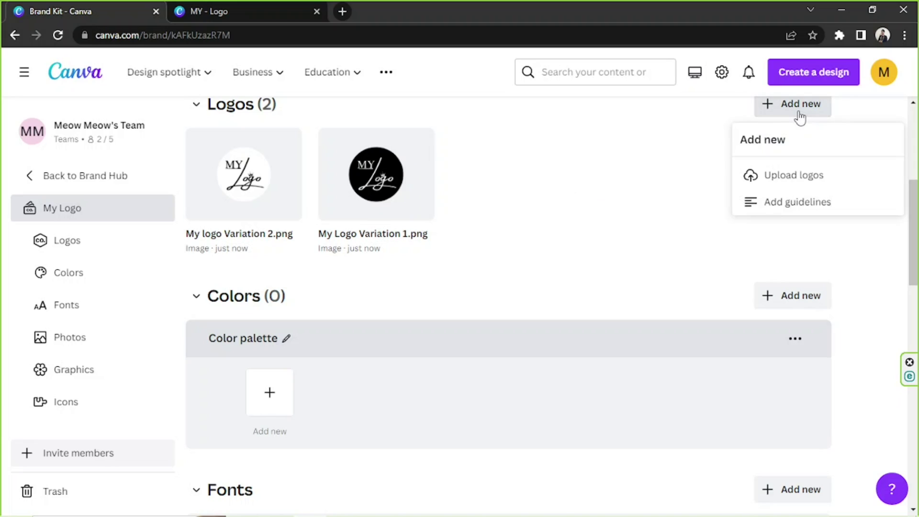
click(792, 175)
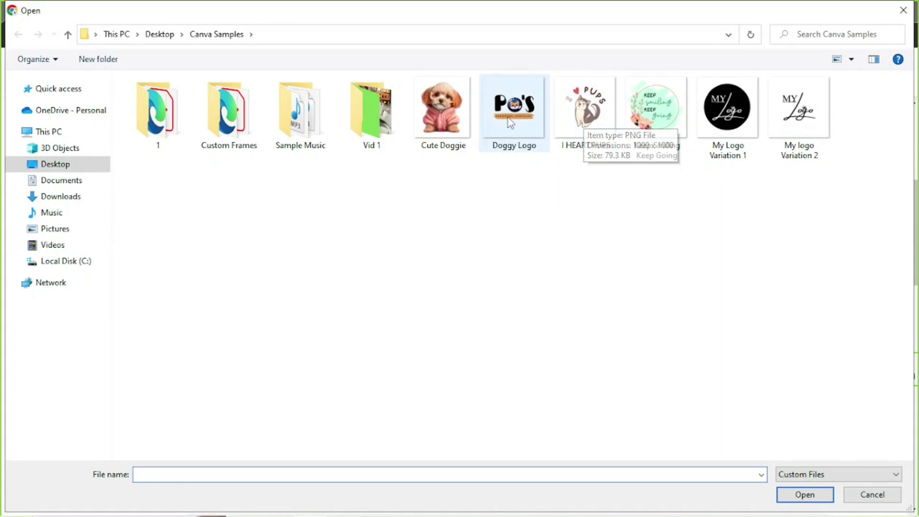
click(520, 143)
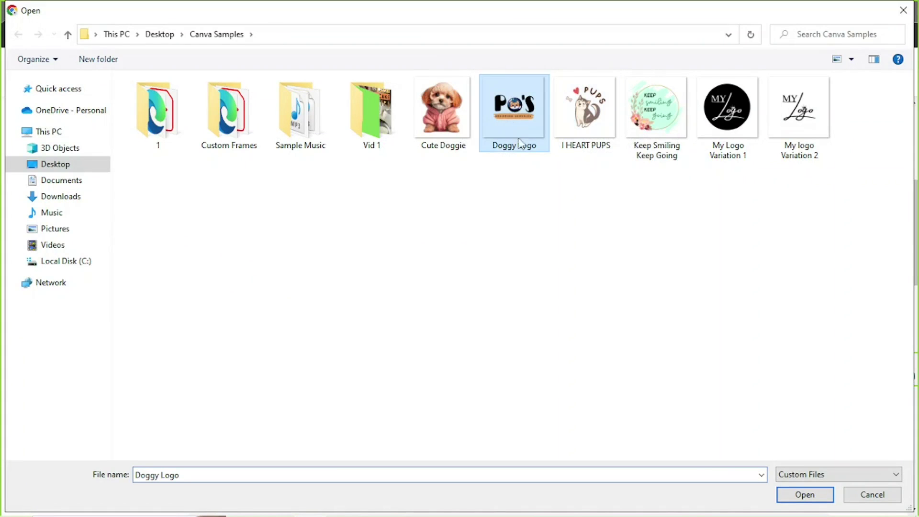
click(785, 494)
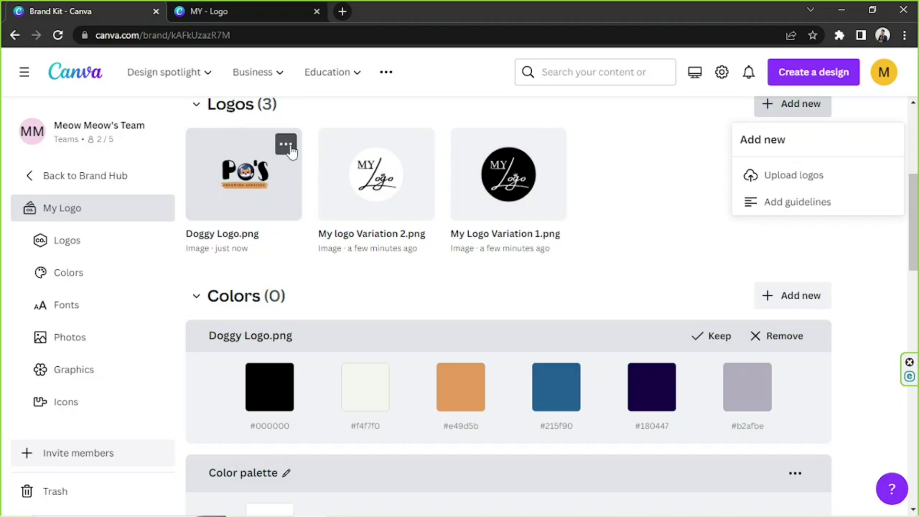
Delete Doggy Logo.png from the kit's logos.
click(291, 153)
click(317, 315)
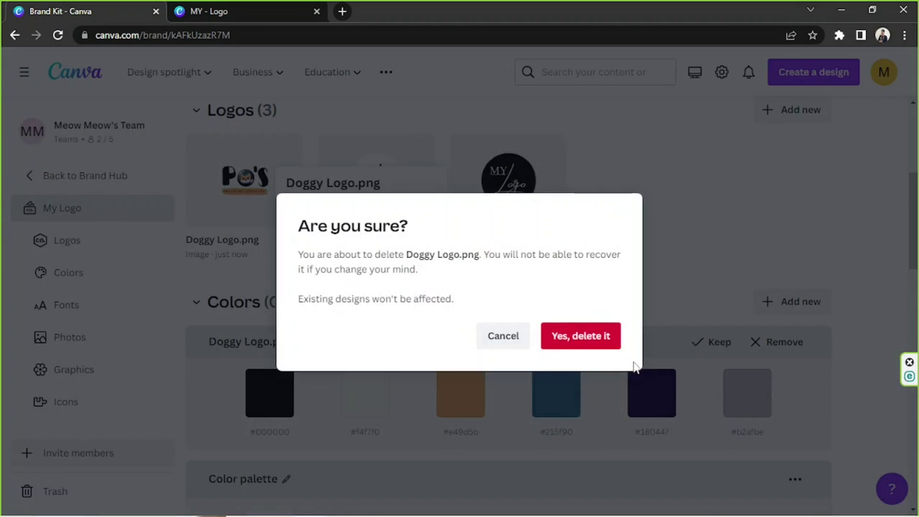
click(591, 335)
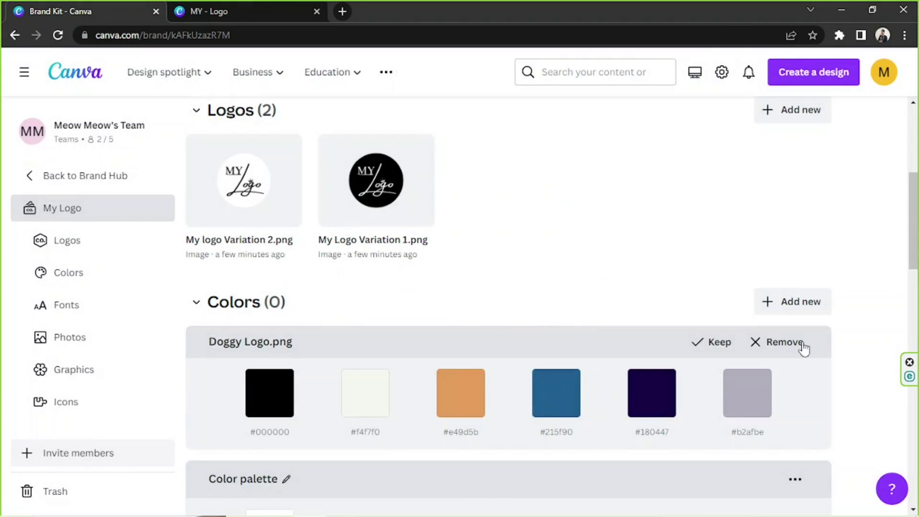
Remove the suggested Doggy Logo.png colors and add black #000000 to the kit's color palette.
click(780, 342)
scroll(642, 336, down, 1)
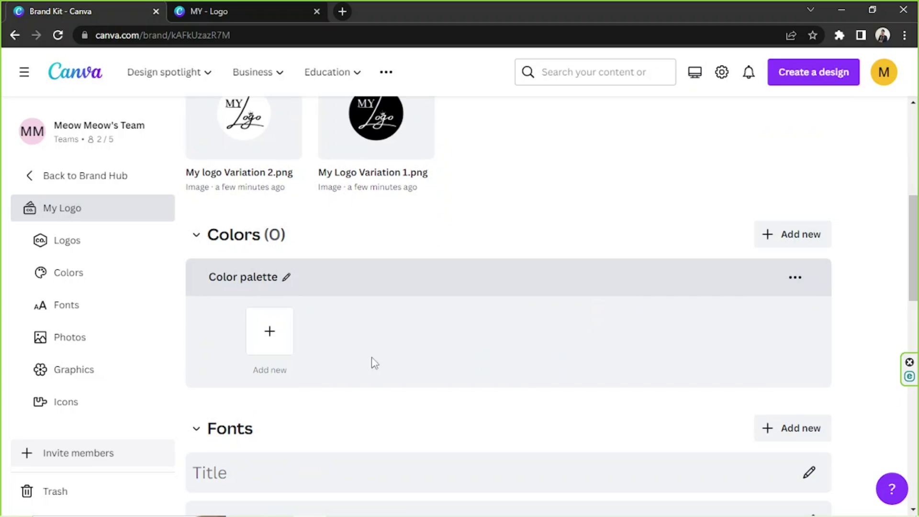
click(267, 341)
click(288, 182)
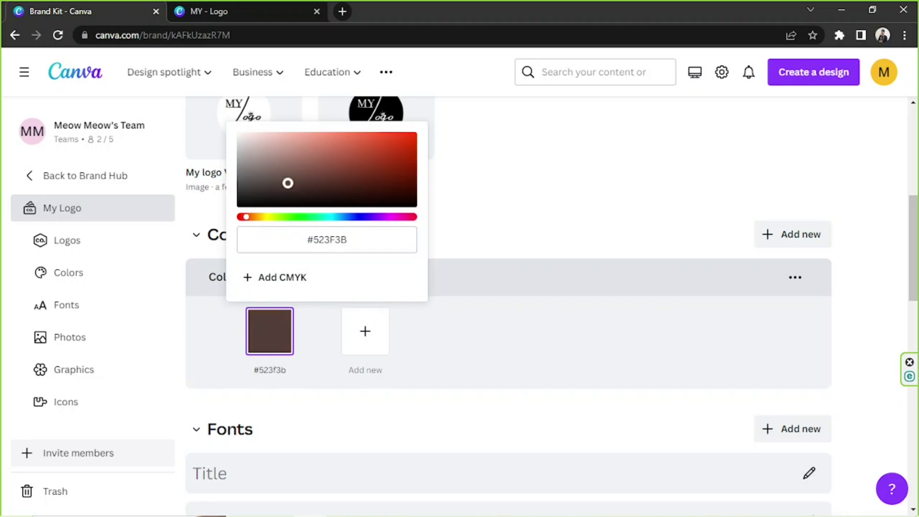
drag(288, 182, 220, 219)
click(362, 340)
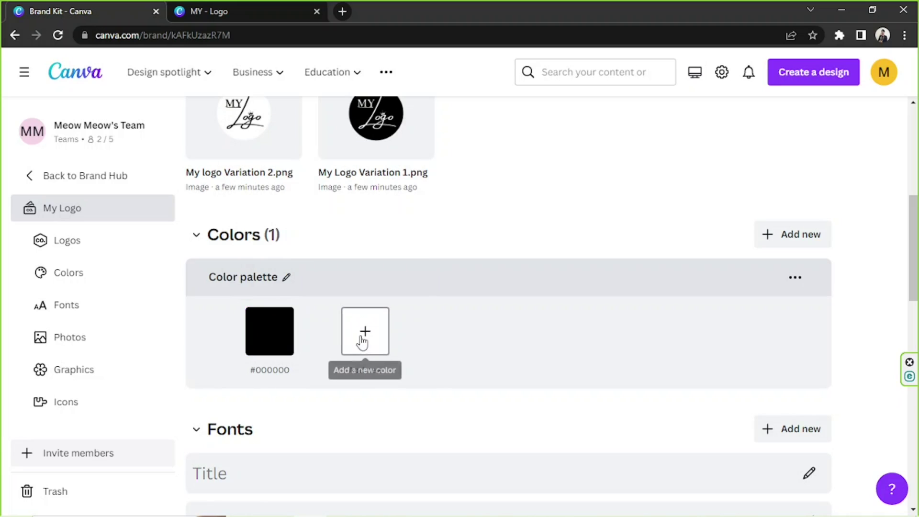
Add white #FFFFFF as a second color in the kit's color palette.
click(362, 340)
click(324, 126)
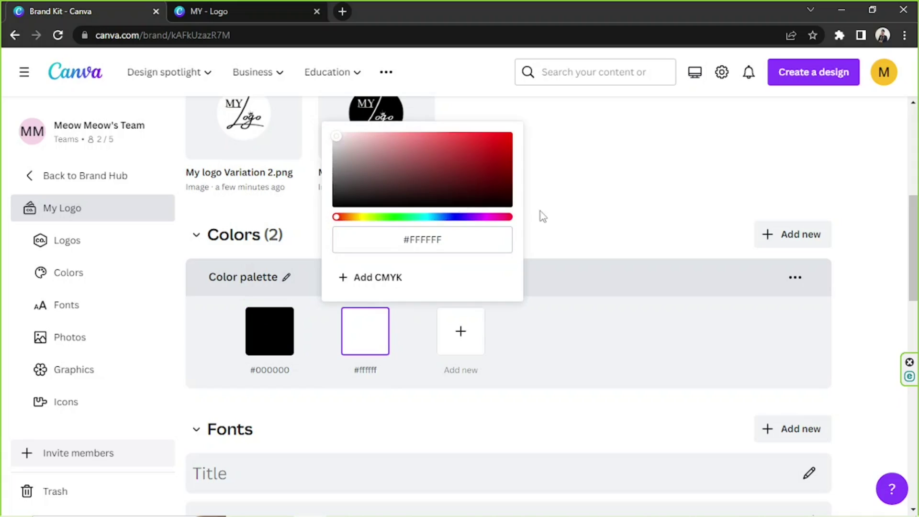
click(608, 208)
scroll(590, 223, up, 3)
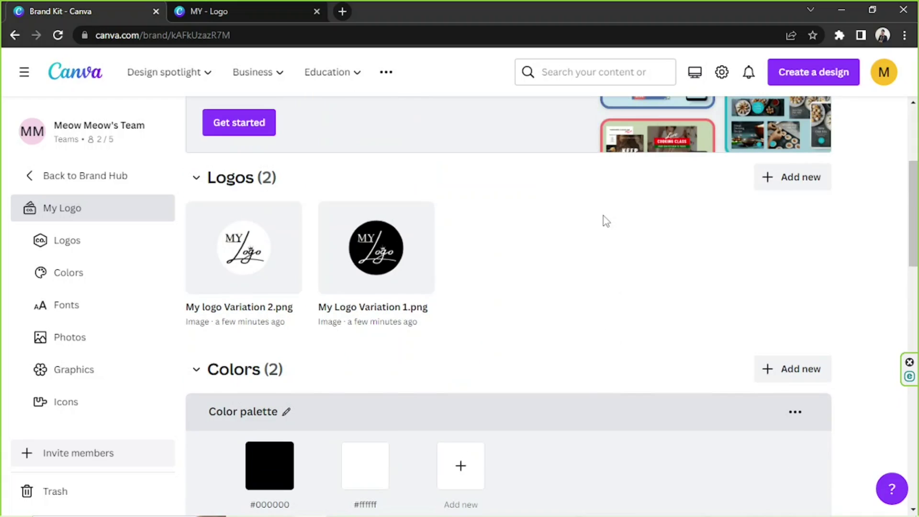
scroll(604, 217, down, 4)
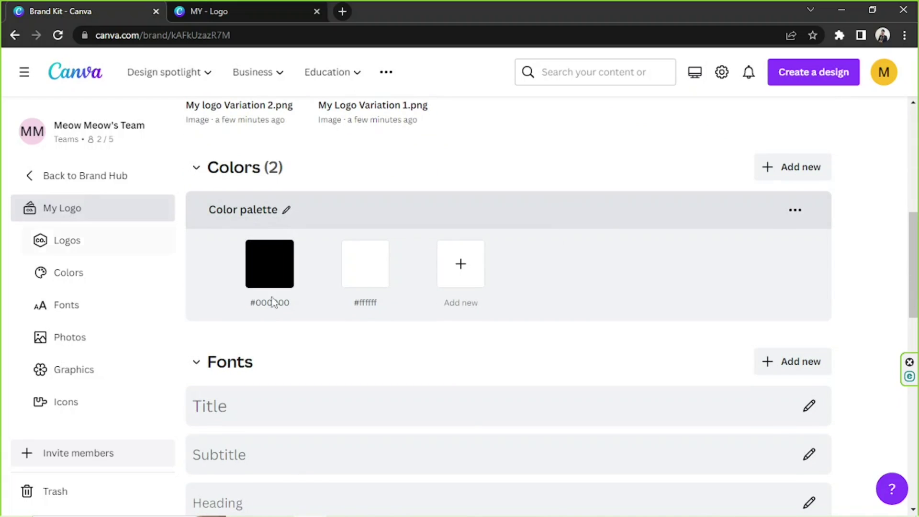
scroll(423, 268, up, 1)
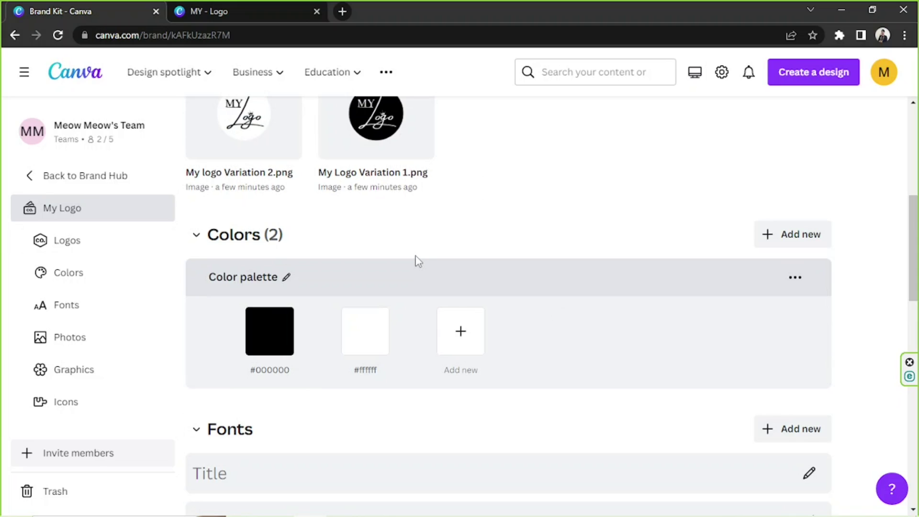
Set the font of the kit's Title text style to Archivo Black.
scroll(397, 242, down, 4)
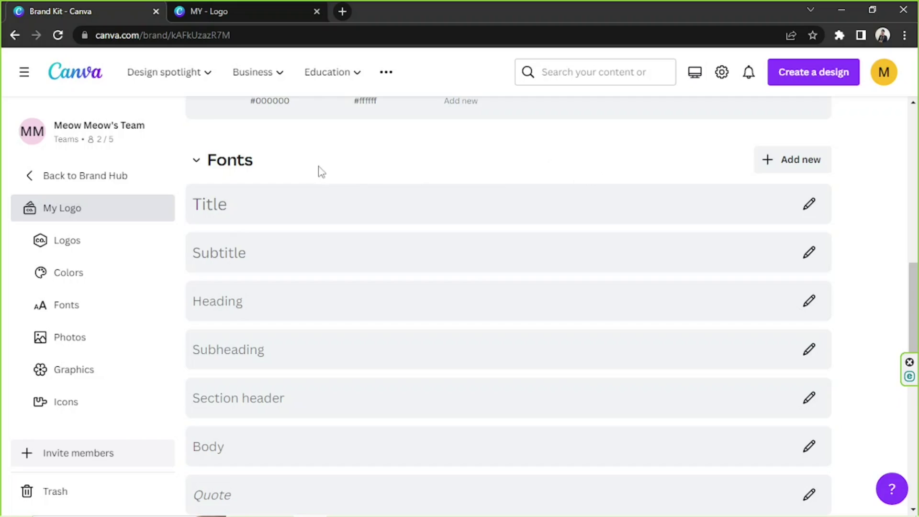
scroll(318, 169, down, 1)
scroll(308, 168, up, 1)
click(809, 205)
click(231, 201)
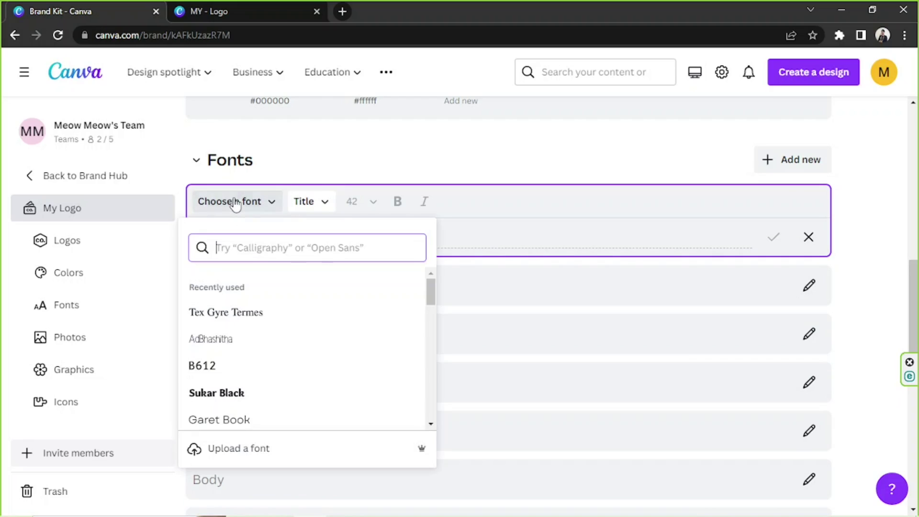
scroll(257, 318, down, 4)
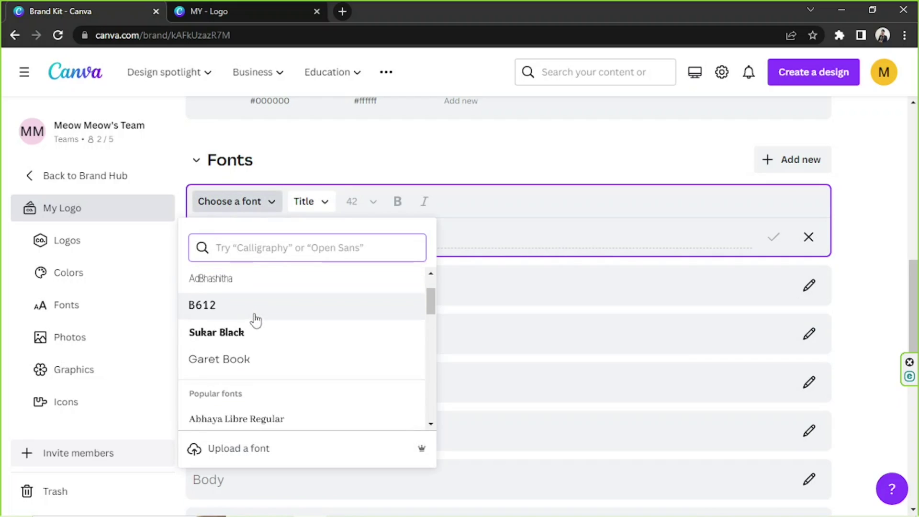
scroll(256, 318, down, 4)
scroll(256, 319, up, 1)
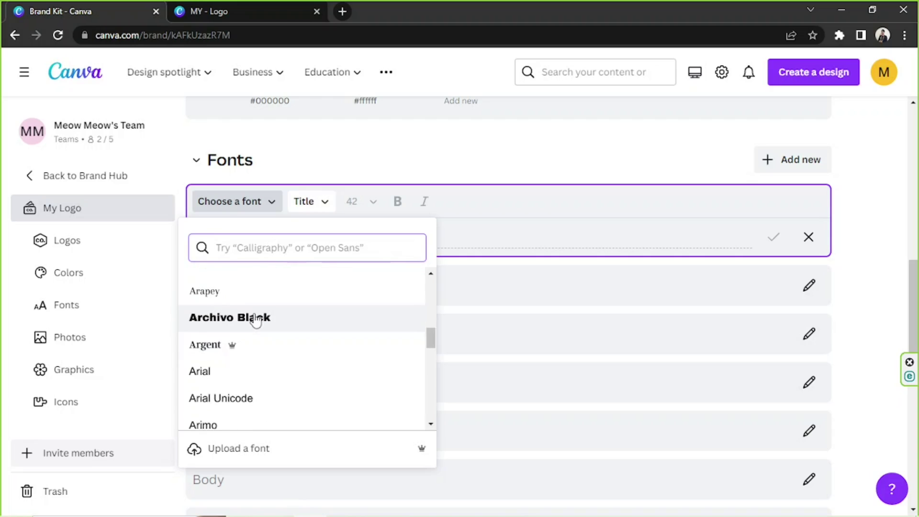
click(256, 318)
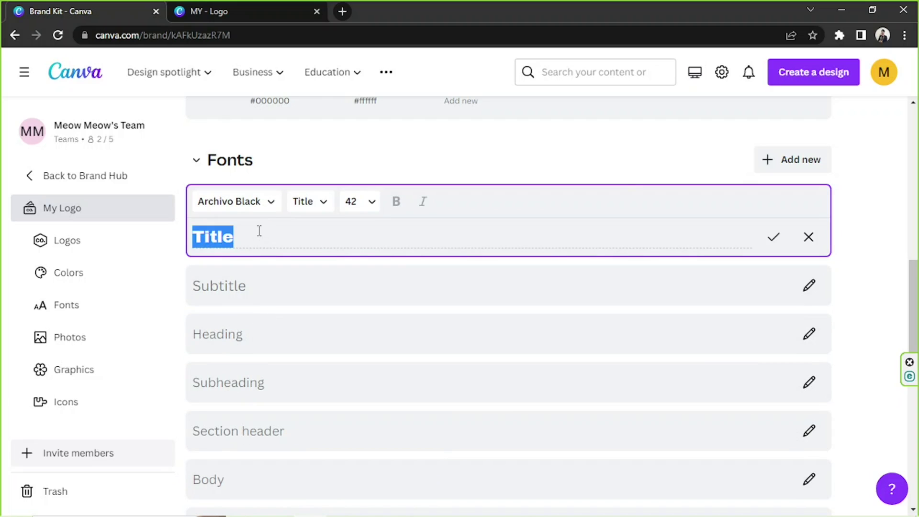
click(259, 230)
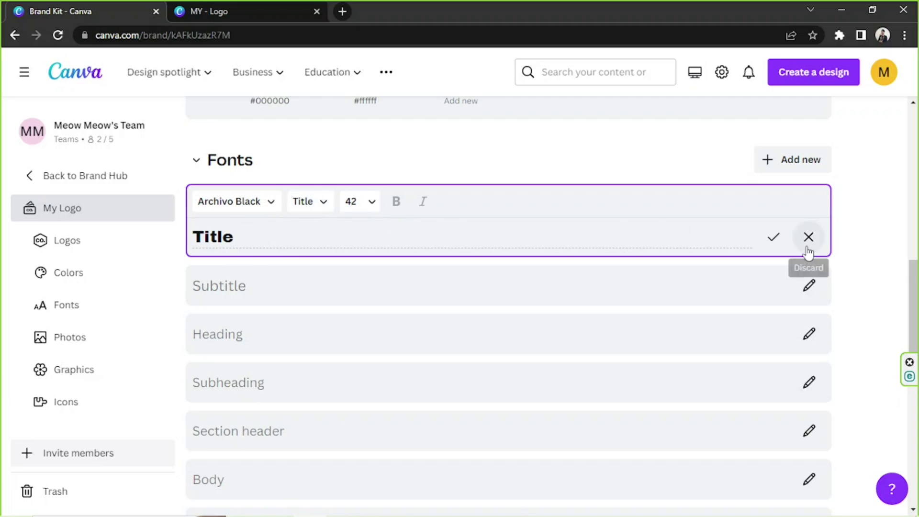
Set the font of the kit's Heading text style to Arimo and make it bold.
scroll(784, 249, down, 1)
click(808, 267)
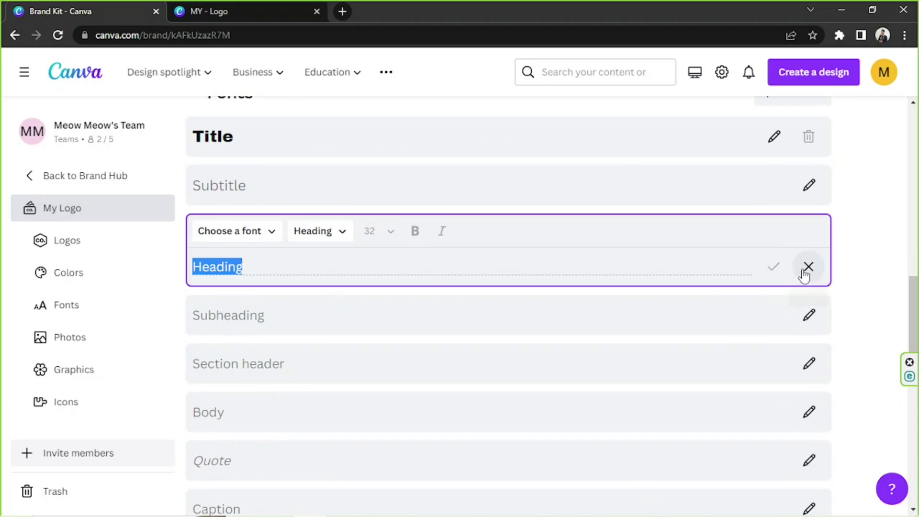
click(224, 242)
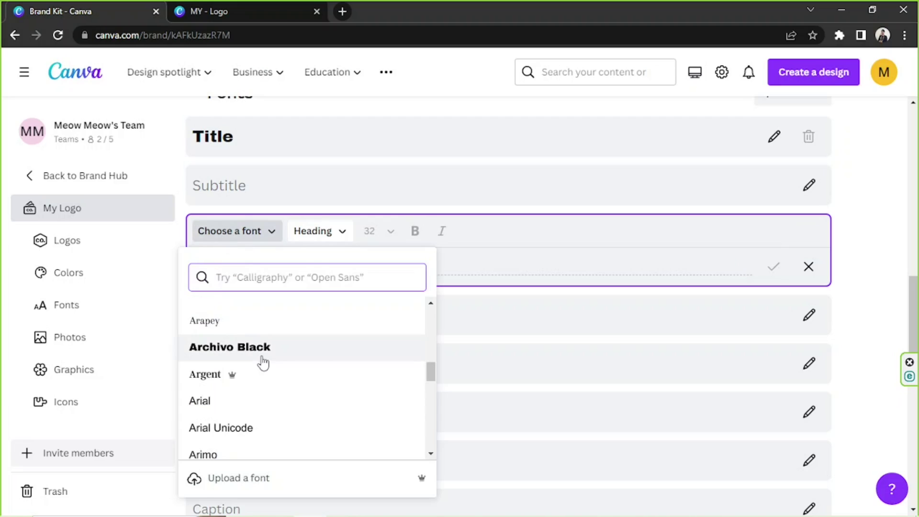
scroll(257, 380, down, 1)
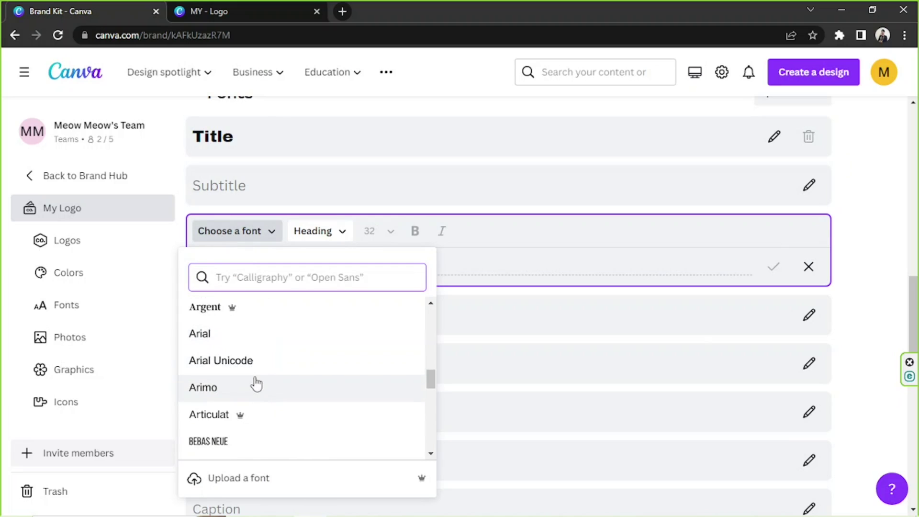
scroll(256, 383, down, 2)
scroll(255, 386, down, 5)
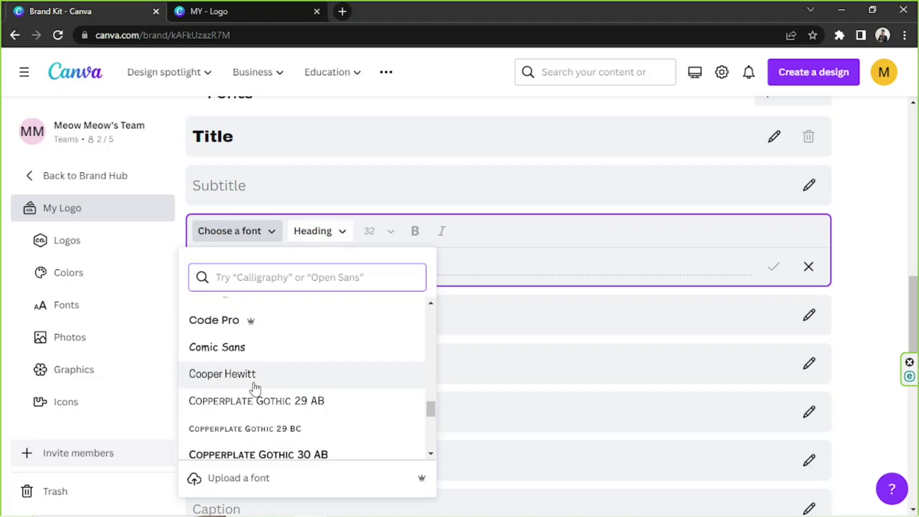
scroll(255, 387, up, 5)
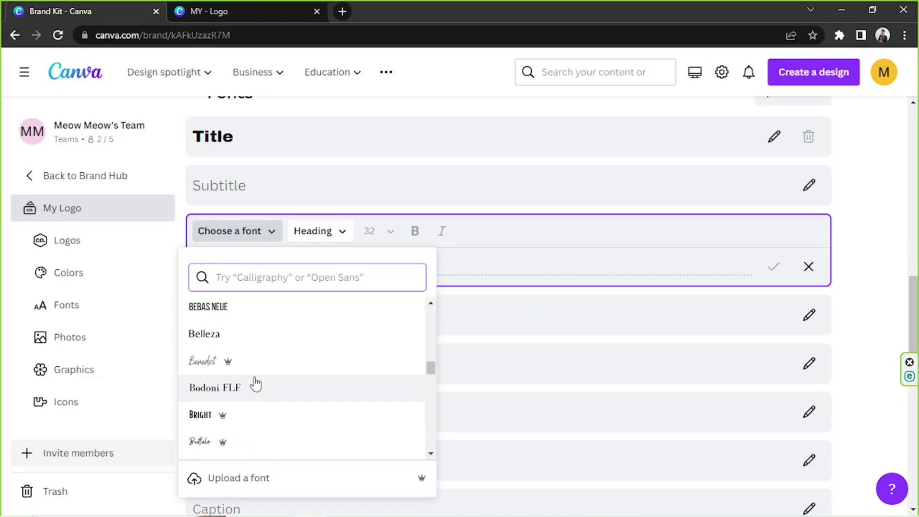
scroll(252, 388, up, 2)
click(238, 387)
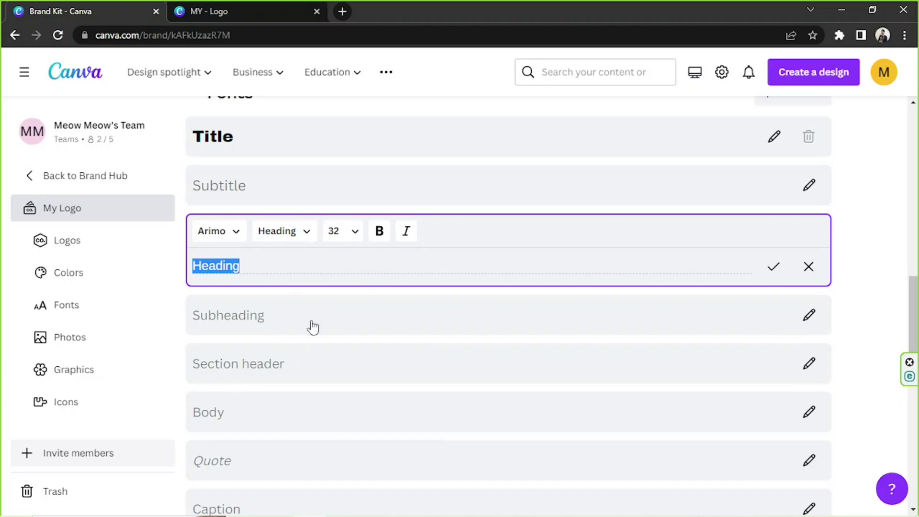
click(378, 235)
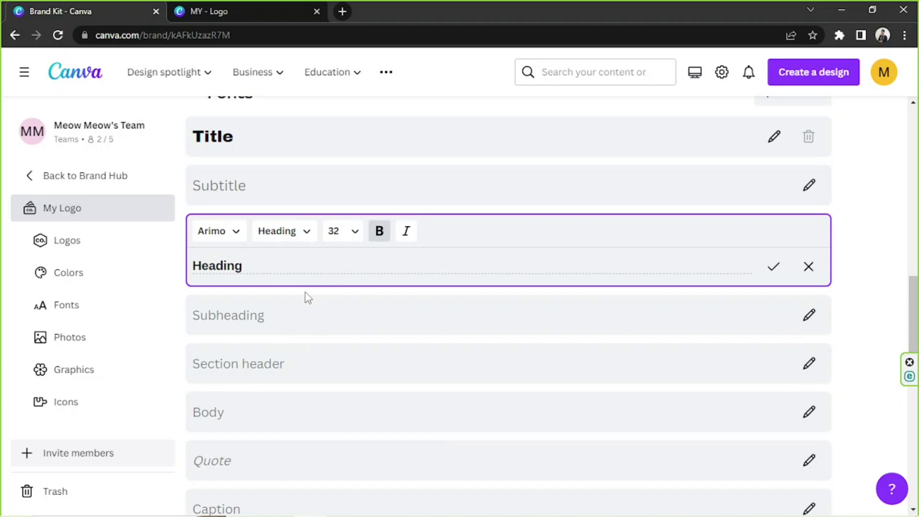
Set the font of the kit's Body text style to Garamond.
scroll(305, 294, down, 2)
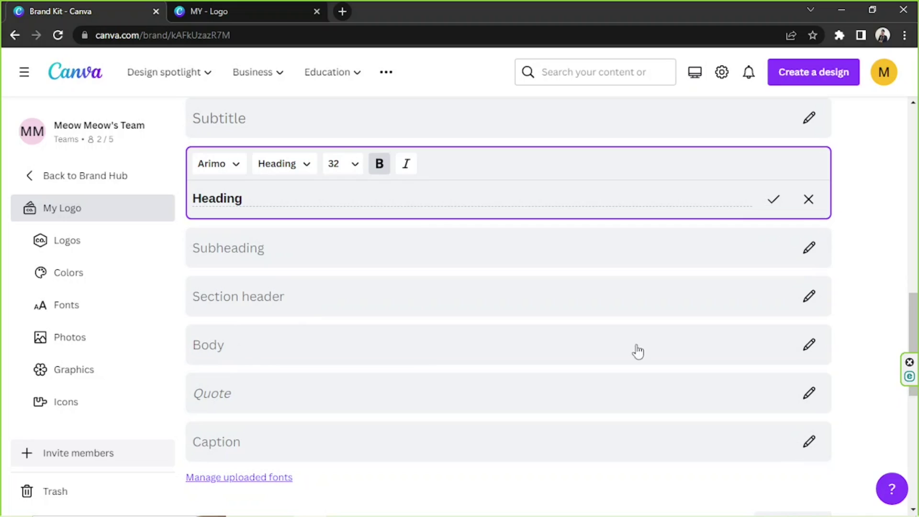
click(808, 345)
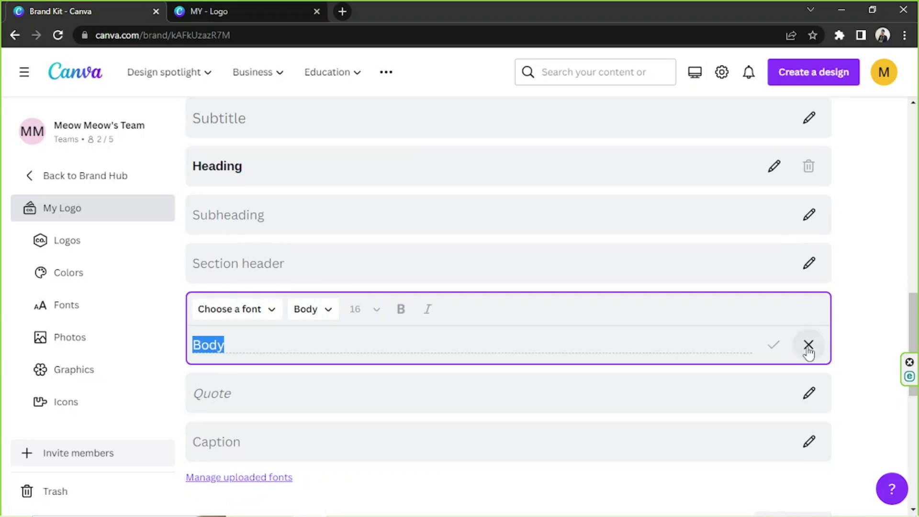
click(263, 318)
scroll(264, 349, down, 5)
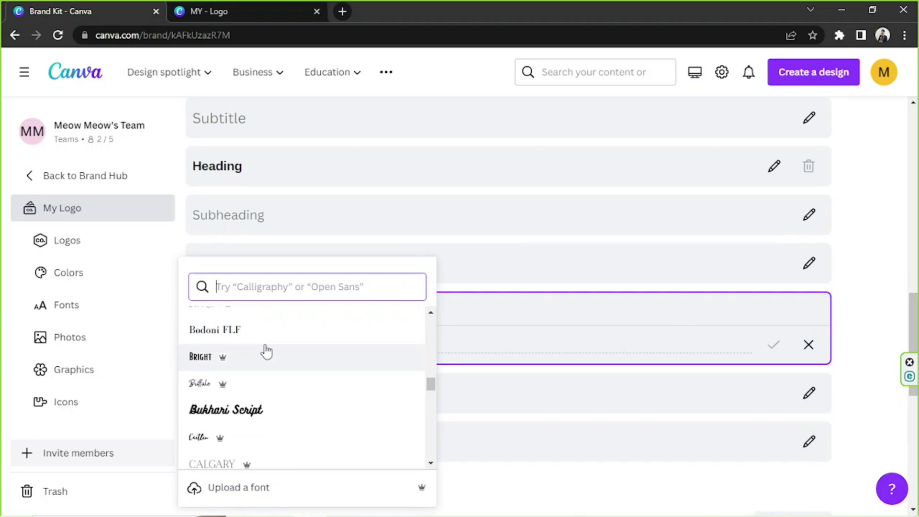
scroll(267, 351, down, 3)
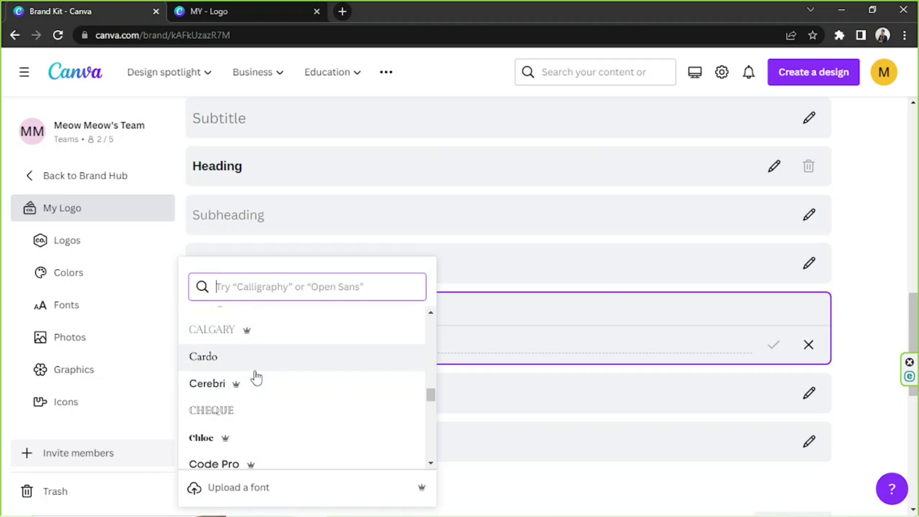
scroll(259, 376, down, 3)
scroll(263, 380, down, 5)
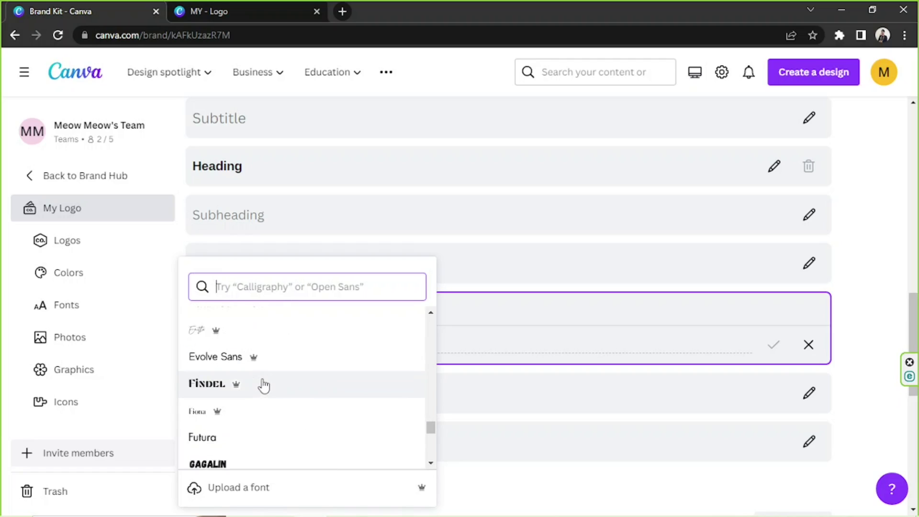
scroll(263, 384, down, 3)
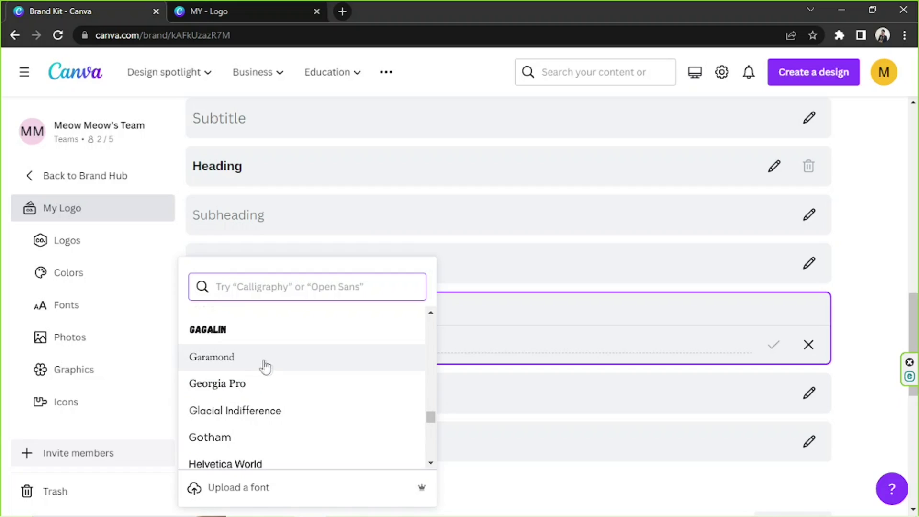
click(264, 366)
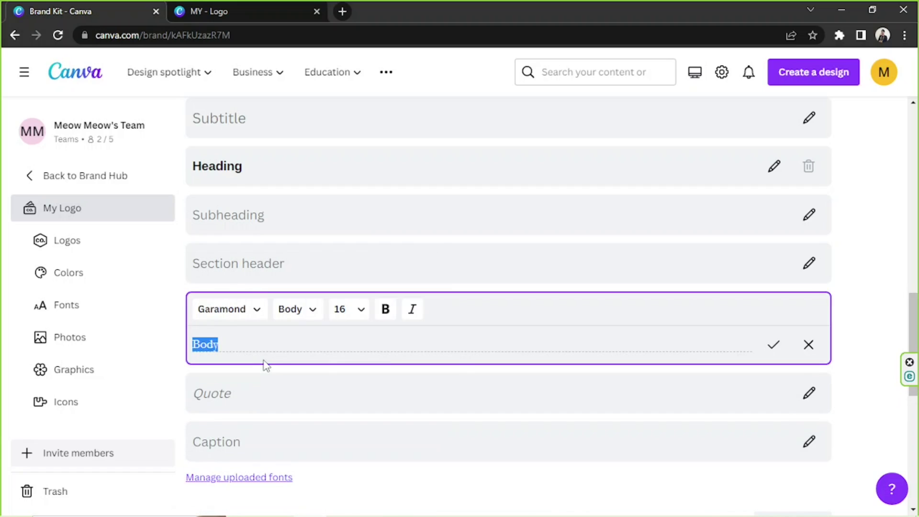
click(256, 343)
Review the kit's font styles, its Photos, Graphics and Icons sections, and its logos.
scroll(701, 258, down, 4)
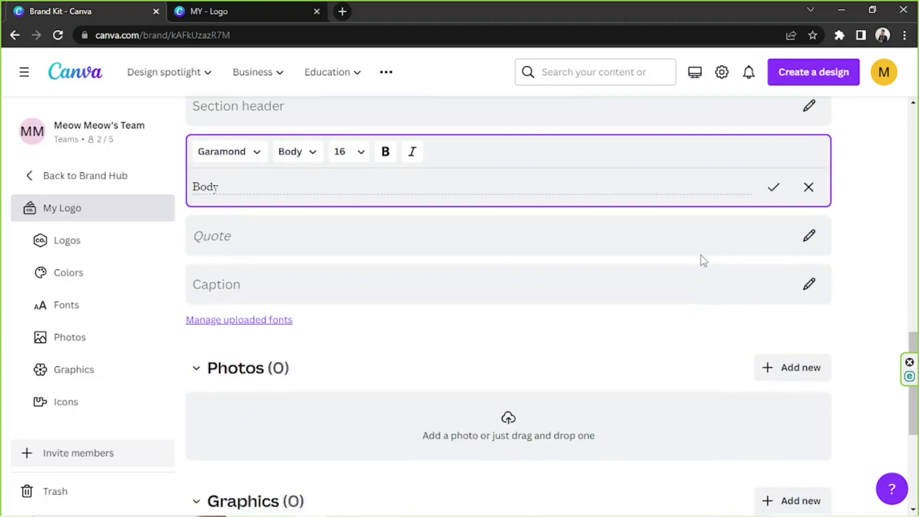
scroll(702, 259, up, 7)
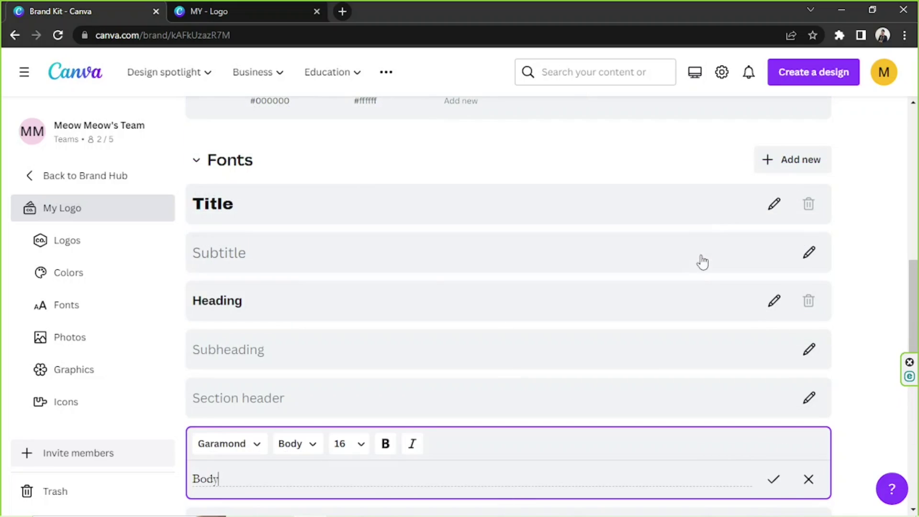
scroll(251, 204, down, 5)
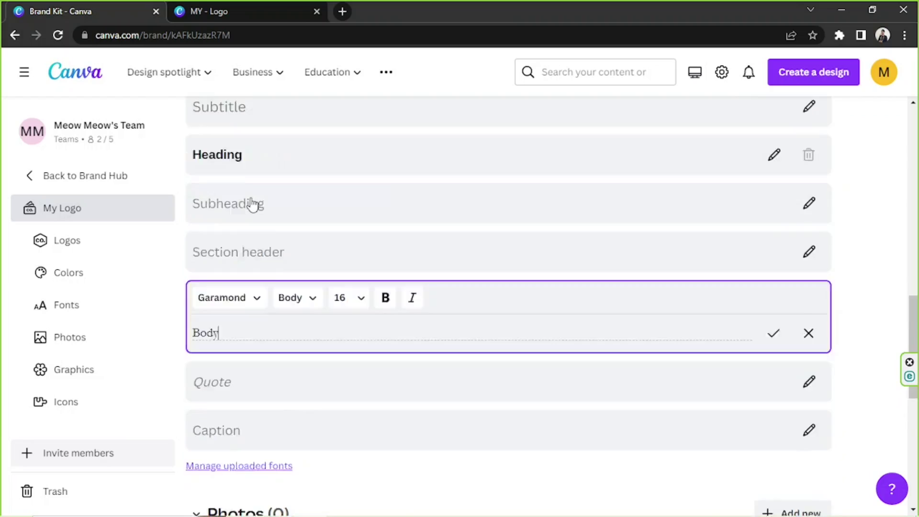
scroll(250, 204, up, 5)
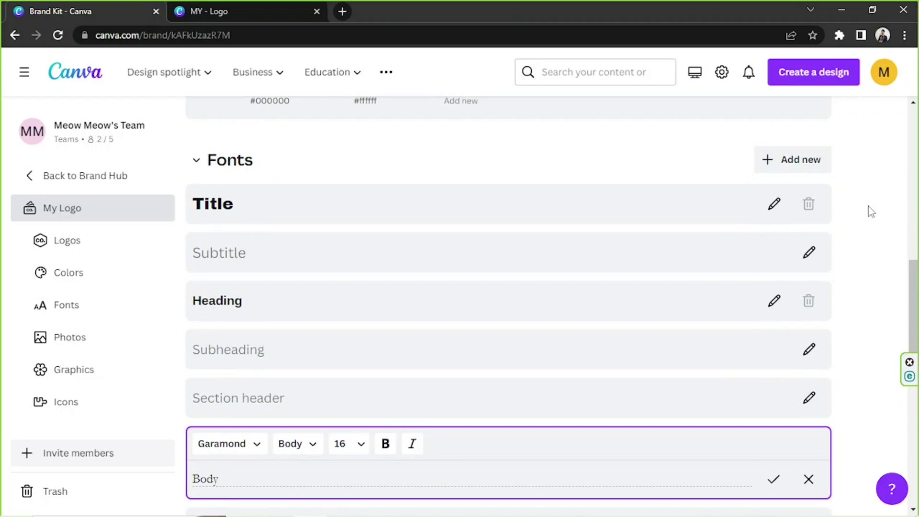
scroll(868, 207, down, 4)
scroll(858, 207, down, 5)
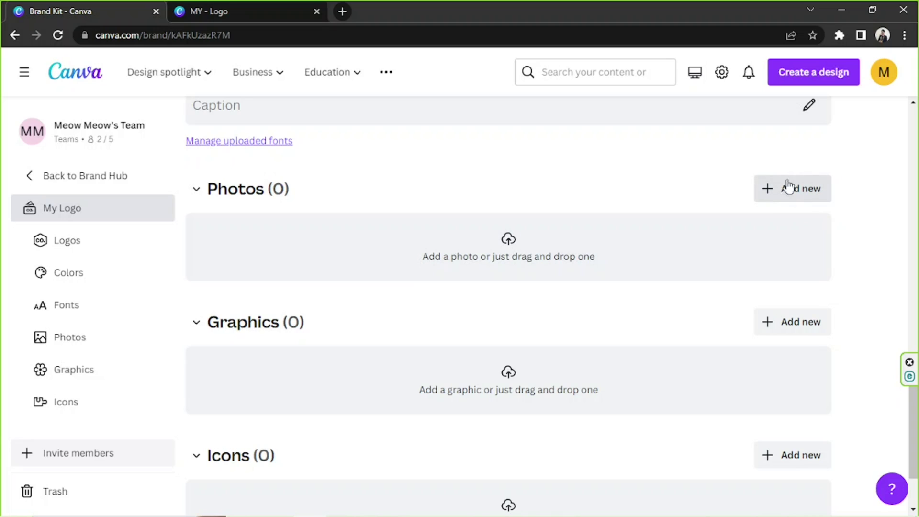
scroll(784, 189, down, 2)
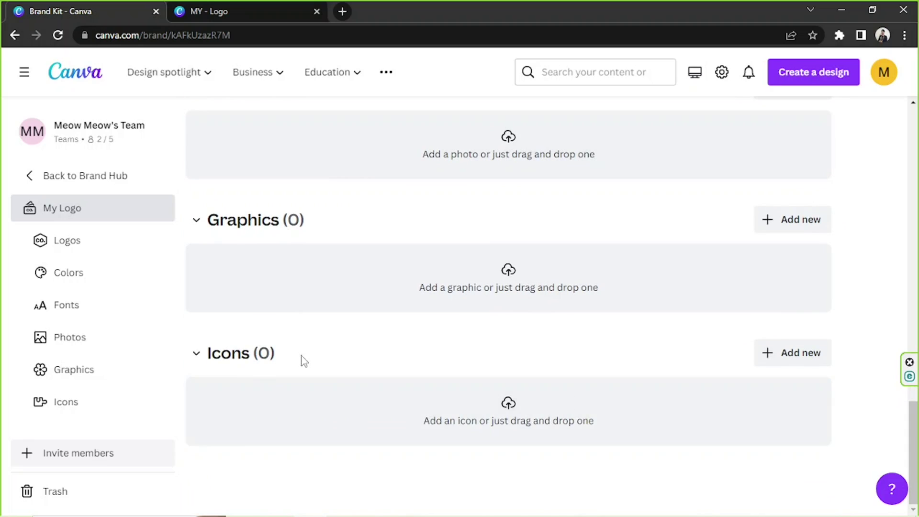
scroll(768, 321, up, 20)
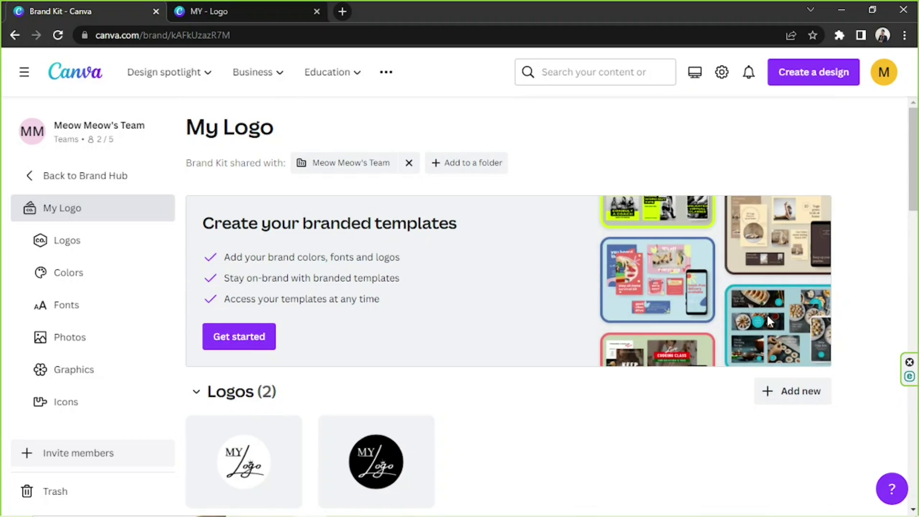
scroll(768, 315, down, 3)
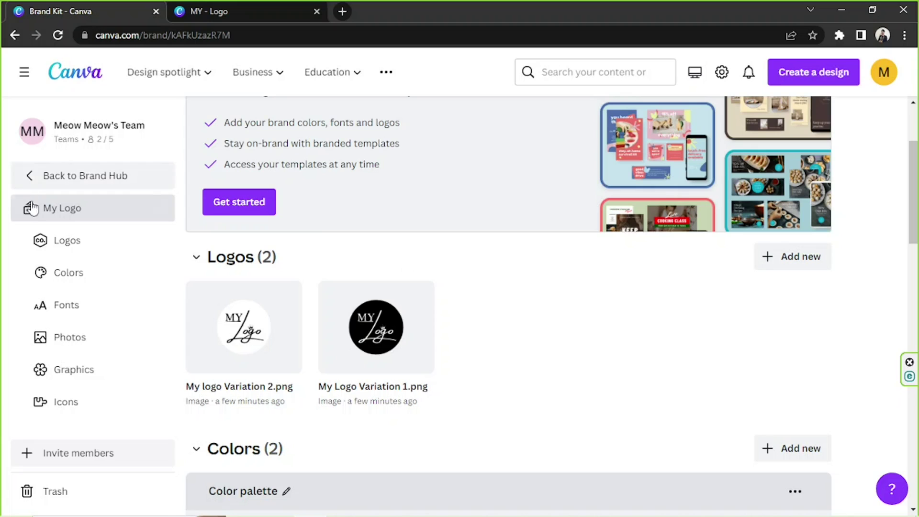
Leave the My Logo kit for the Brand Kit overview and browse the Canva home page.
click(70, 215)
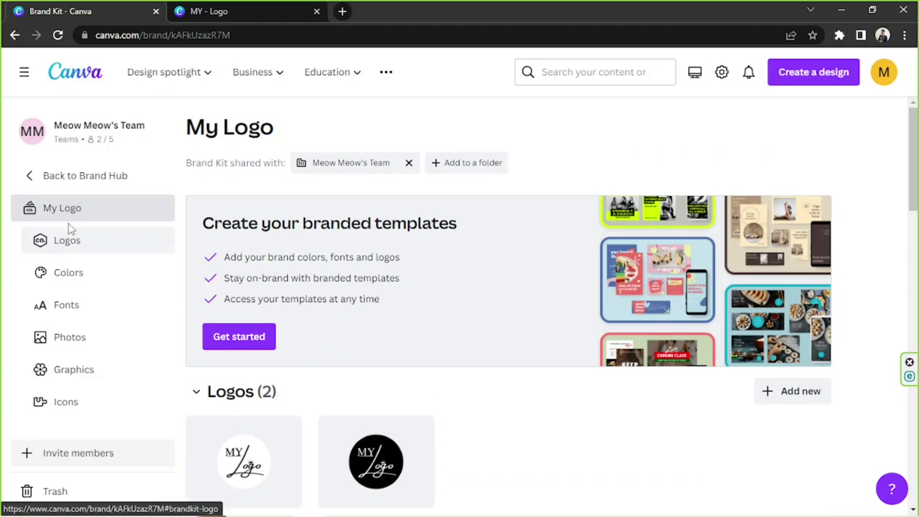
click(82, 178)
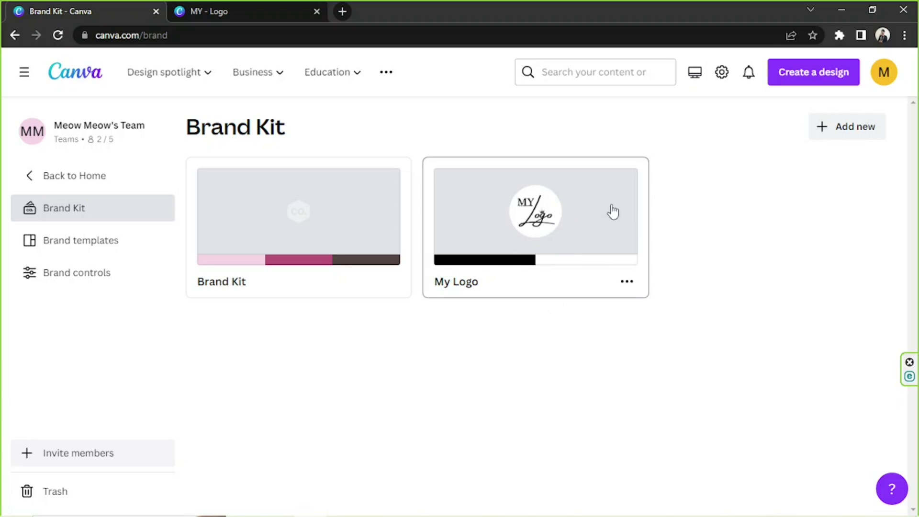
click(72, 83)
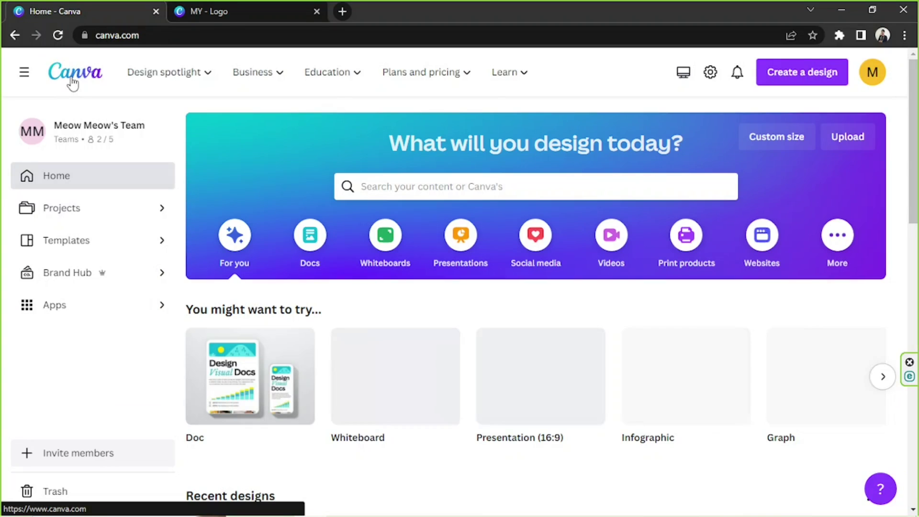
scroll(506, 266, down, 1)
scroll(506, 265, down, 1)
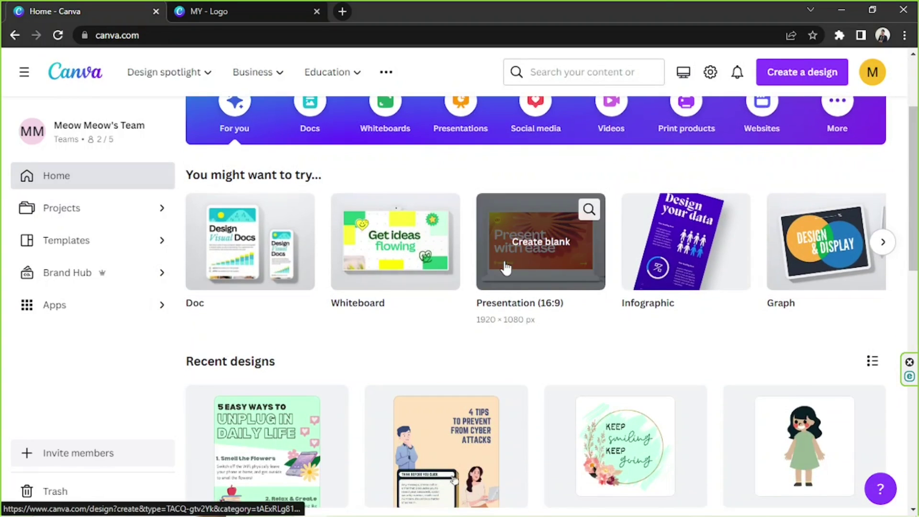
scroll(506, 266, up, 2)
mouse_move(301, 60)
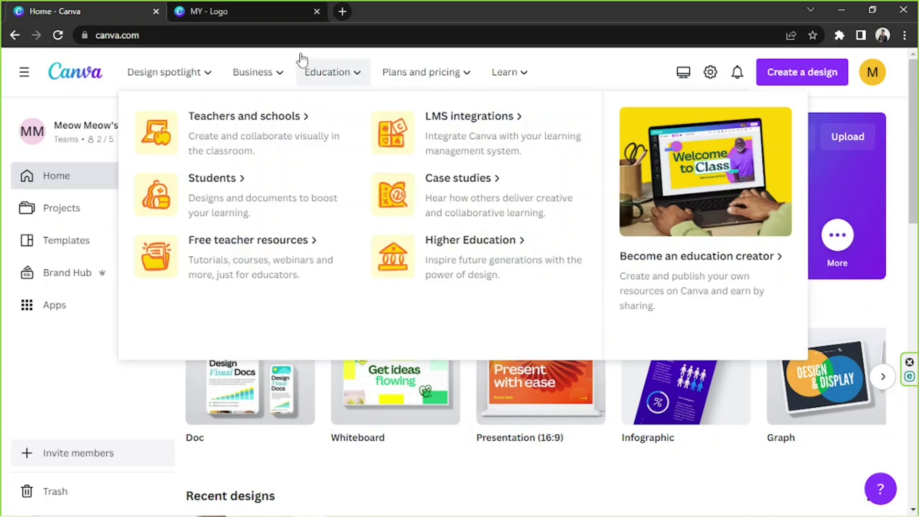
Enter "logo" in the home page's template search, switch to the open MY - Logo design and close the home page.
click(396, 196)
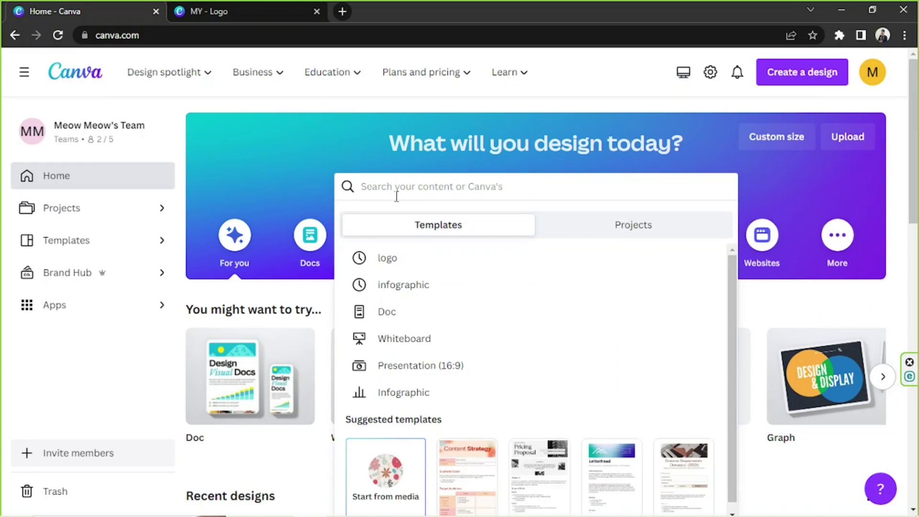
text(logo)
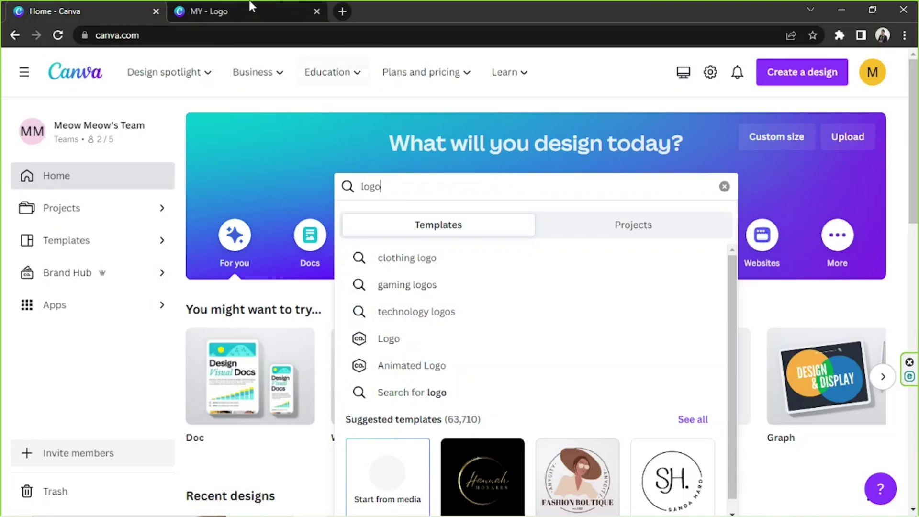
click(261, 9)
click(155, 11)
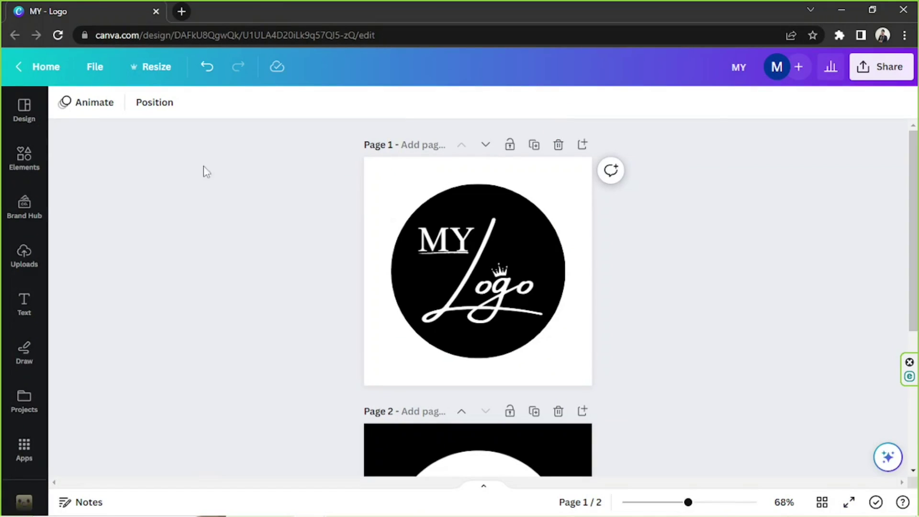
Open the Brand Hub in the logo design and switch its brand kit to My Logo.
scroll(25, 248, down, 2)
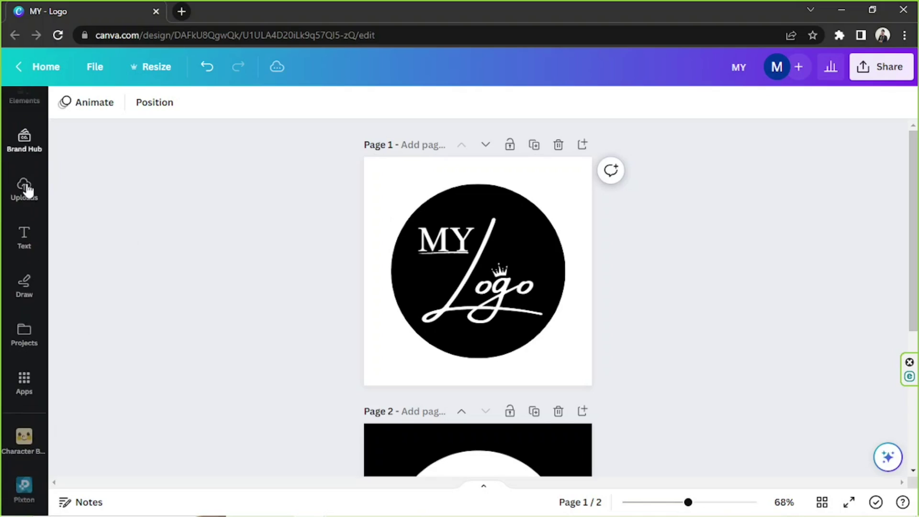
scroll(24, 201, up, 2)
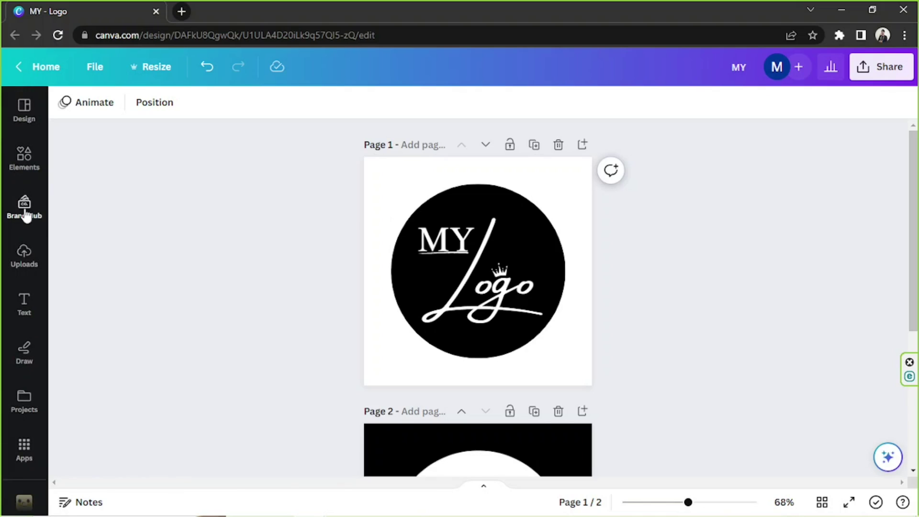
click(25, 215)
scroll(224, 314, down, 3)
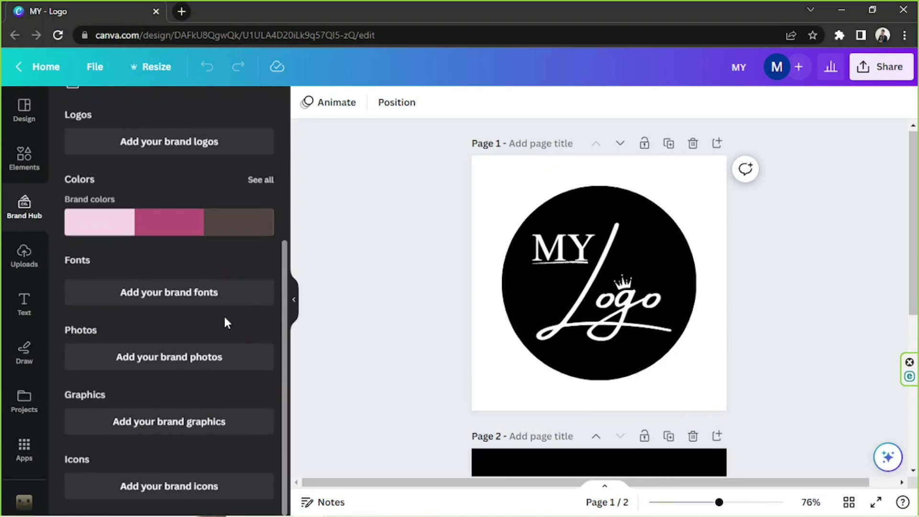
scroll(223, 314, up, 5)
click(118, 323)
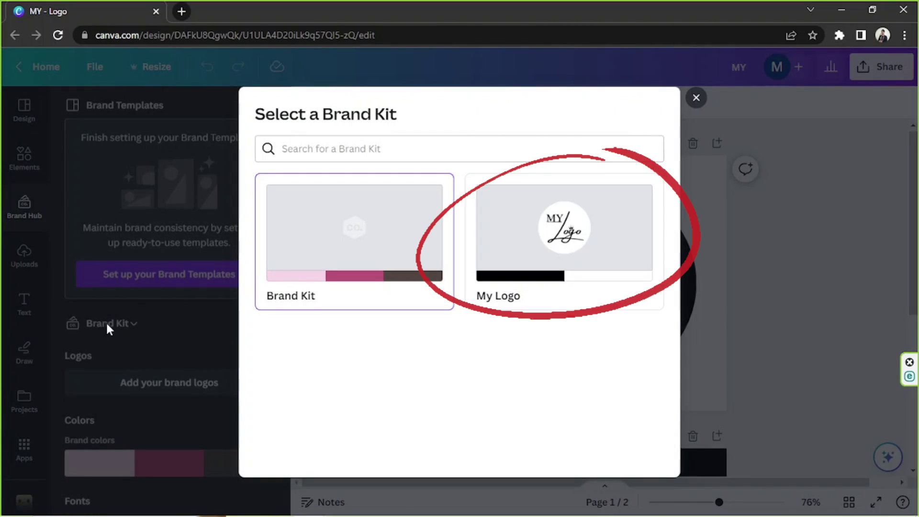
click(604, 271)
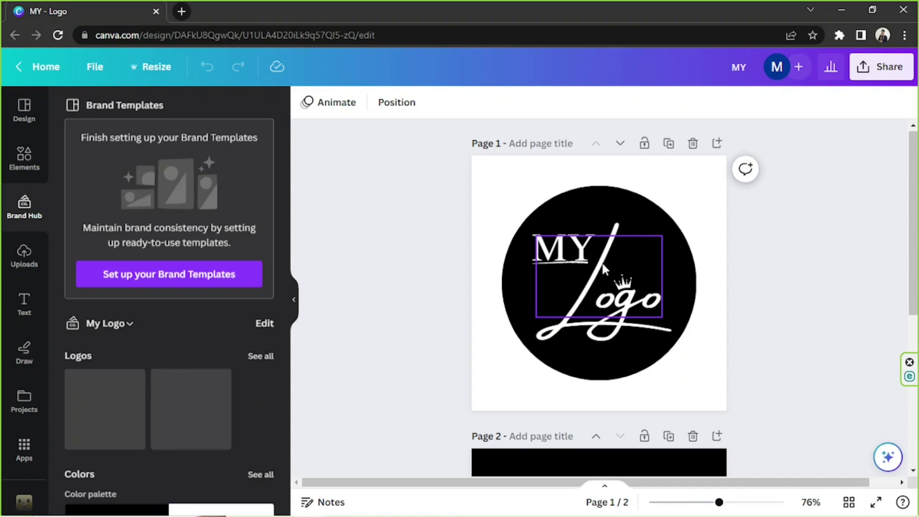
Examine the My Logo kit's logos, color palette, fonts, and Photos, Graphics and Icons sections alongside the design's pages.
scroll(205, 369, down, 5)
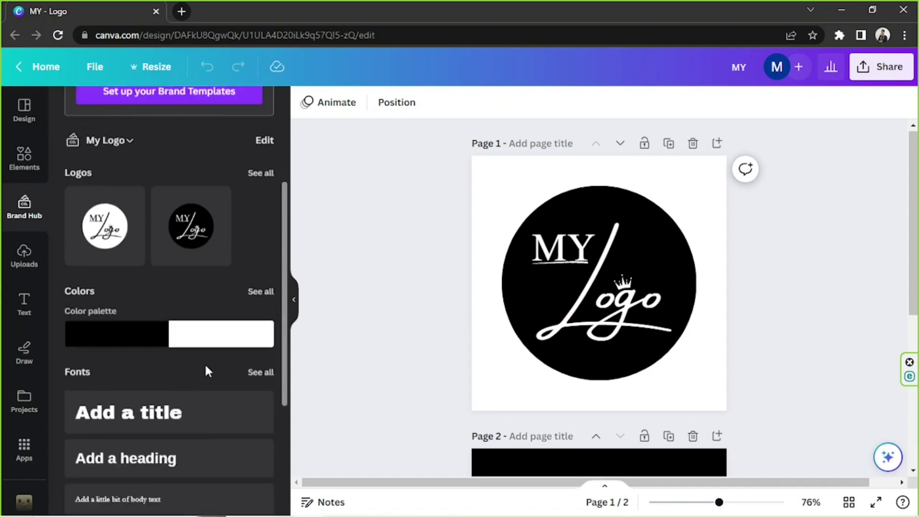
scroll(205, 369, up, 3)
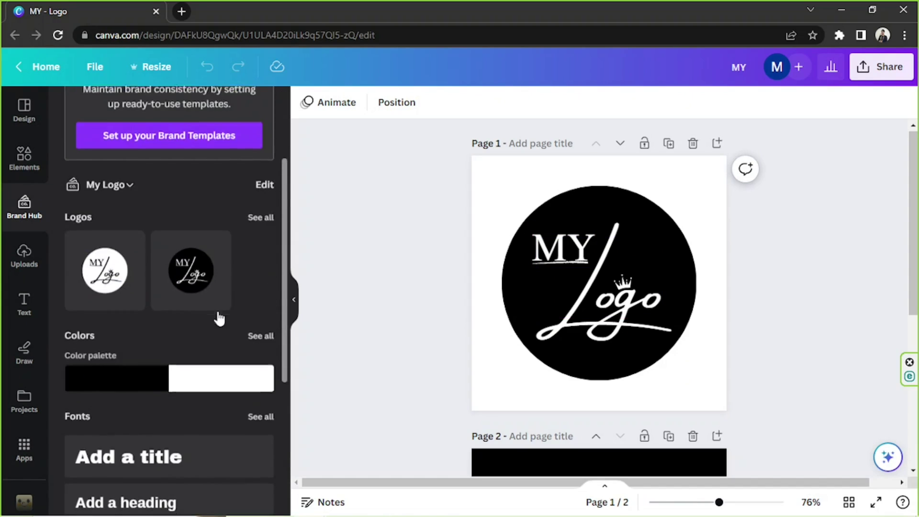
scroll(217, 311, down, 5)
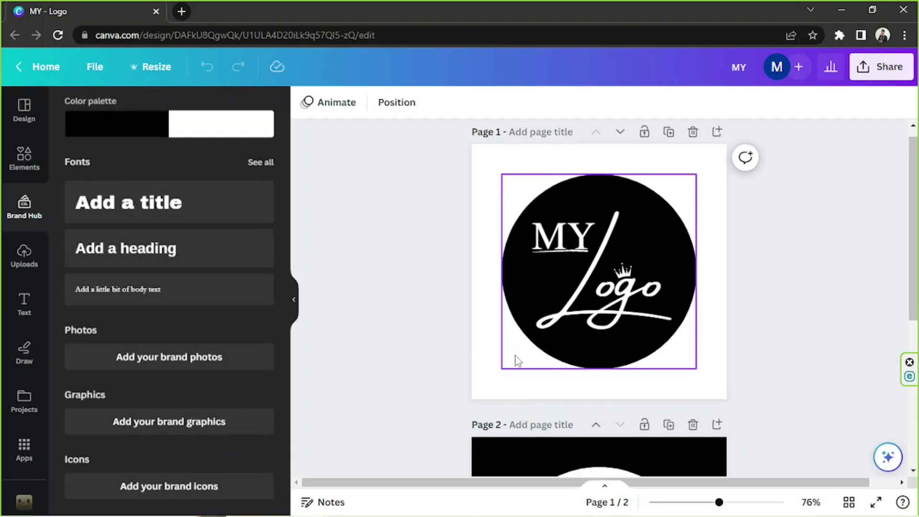
scroll(517, 362, down, 5)
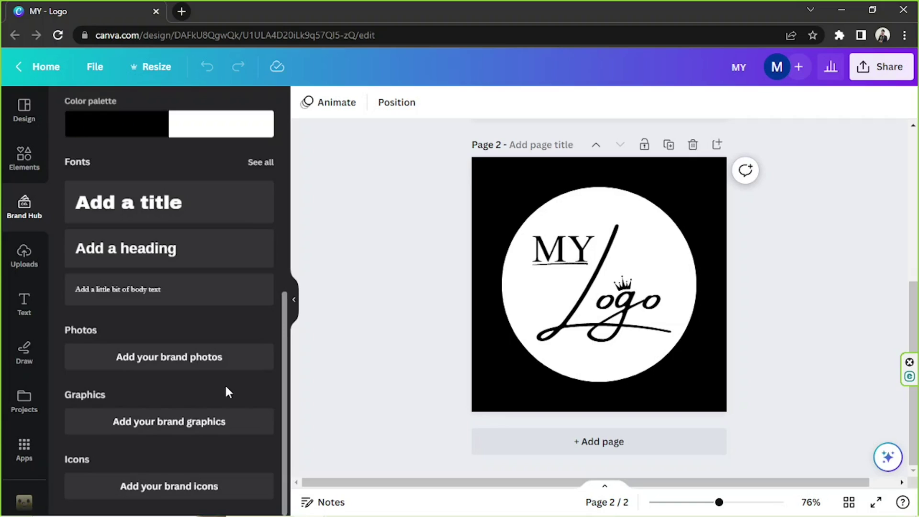
scroll(225, 383, up, 8)
scroll(282, 381, down, 1)
scroll(281, 381, down, 4)
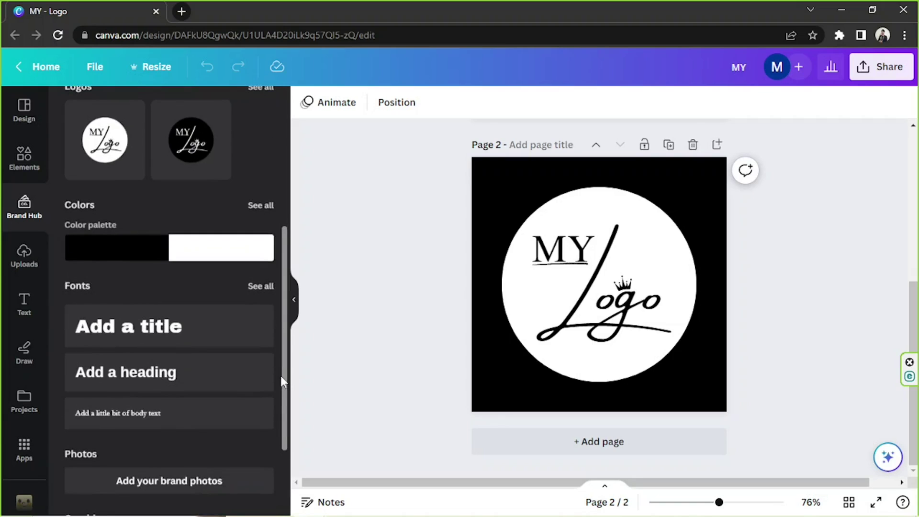
scroll(281, 378, up, 5)
scroll(282, 303, up, 1)
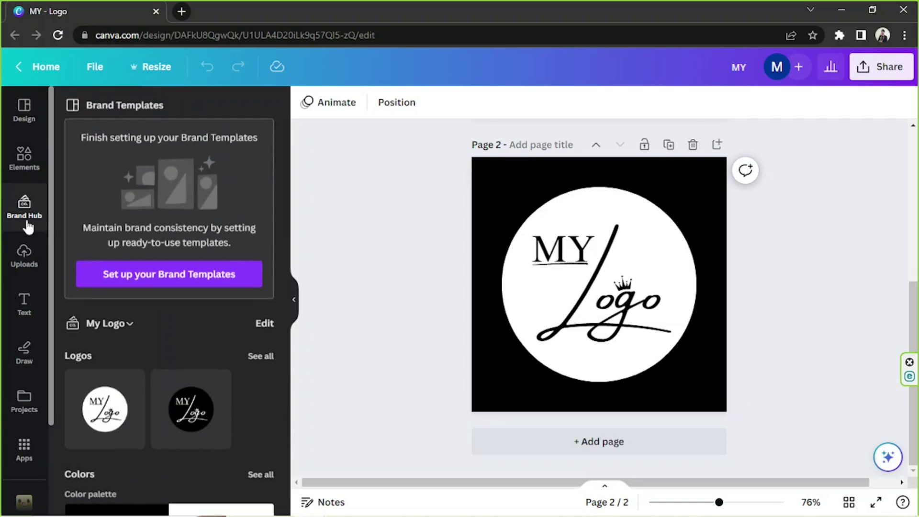
scroll(255, 280, down, 3)
scroll(255, 280, down, 2)
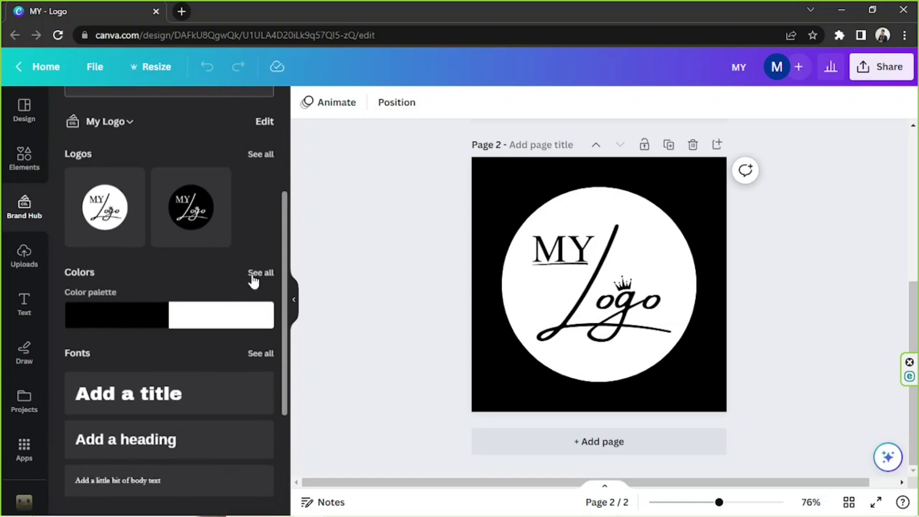
scroll(217, 209, down, 3)
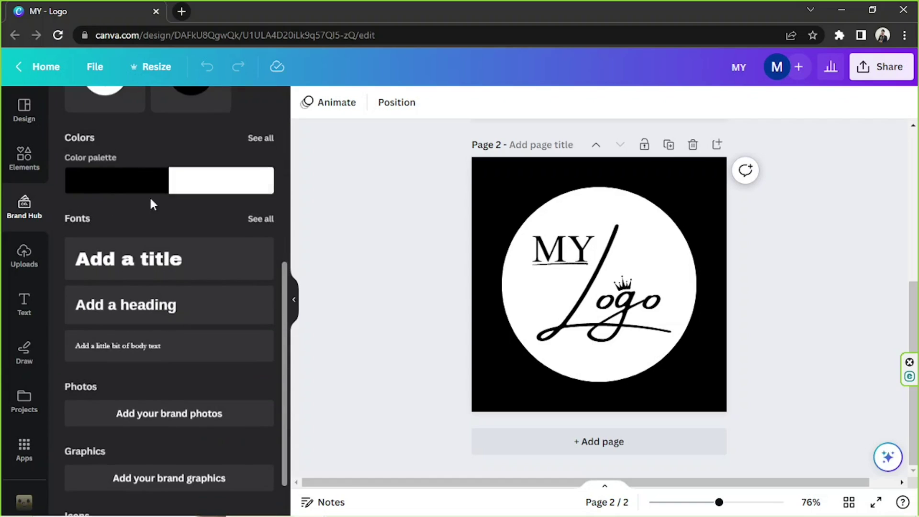
scroll(102, 211, down, 1)
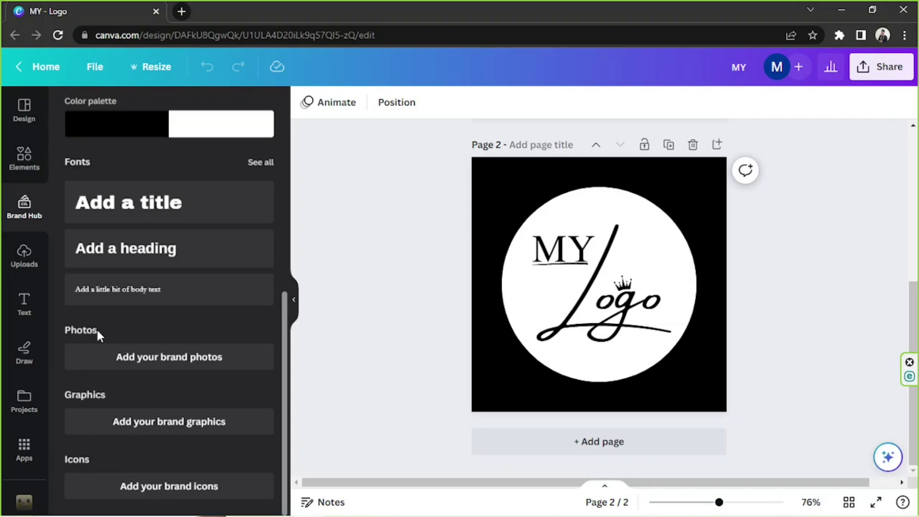
Collapse the Brand Hub and review the logo variations on both pages of the design.
click(294, 300)
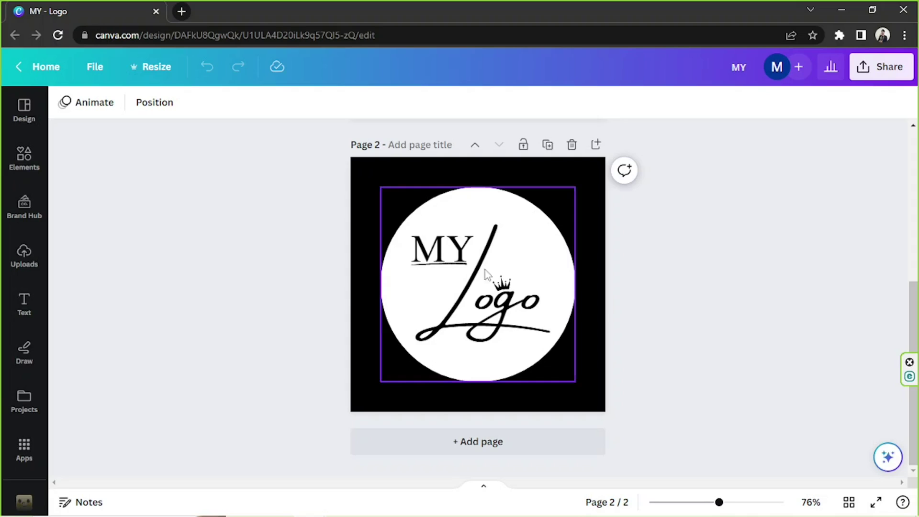
scroll(401, 222, up, 5)
drag(306, 188, 644, 439)
click(722, 316)
scroll(724, 316, up, 5)
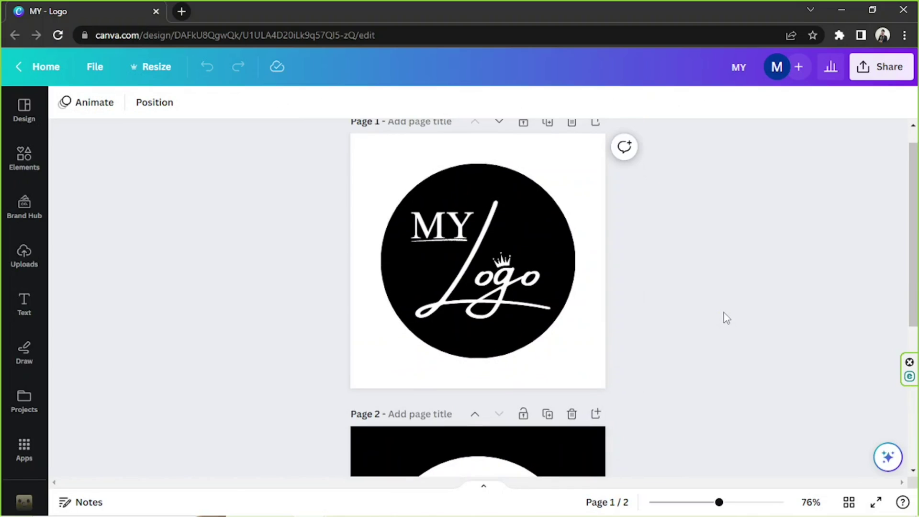